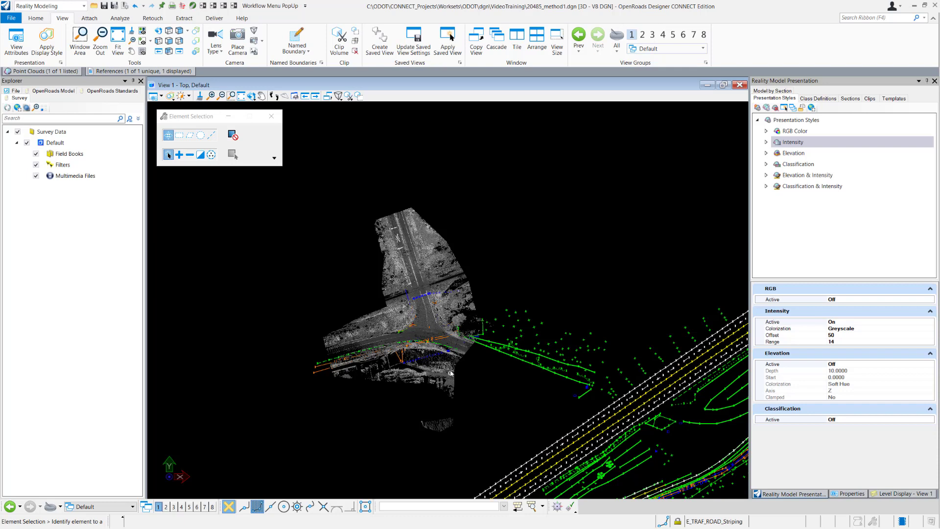
- Check the attached point cloud RR.pod and highlight the reference file 20485_working_all.dgn to see its linework
left_click(46, 71)
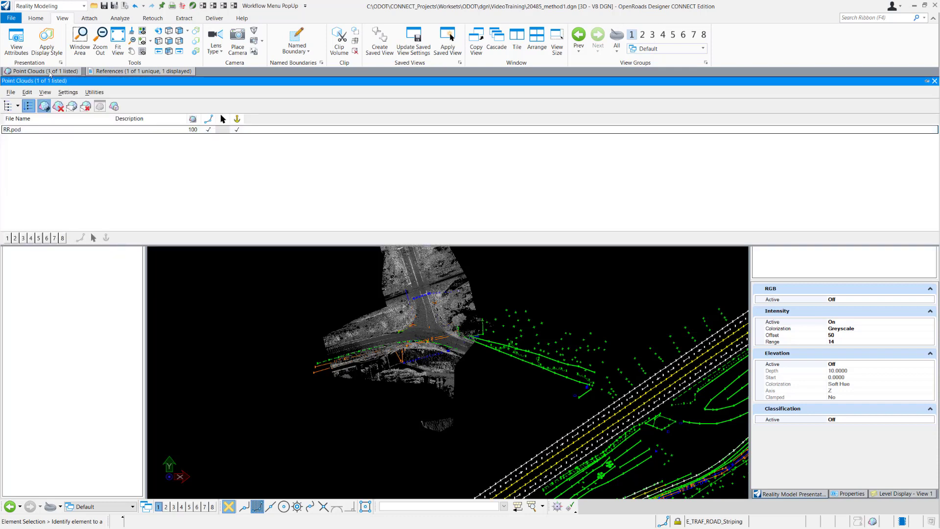
left_click(38, 130)
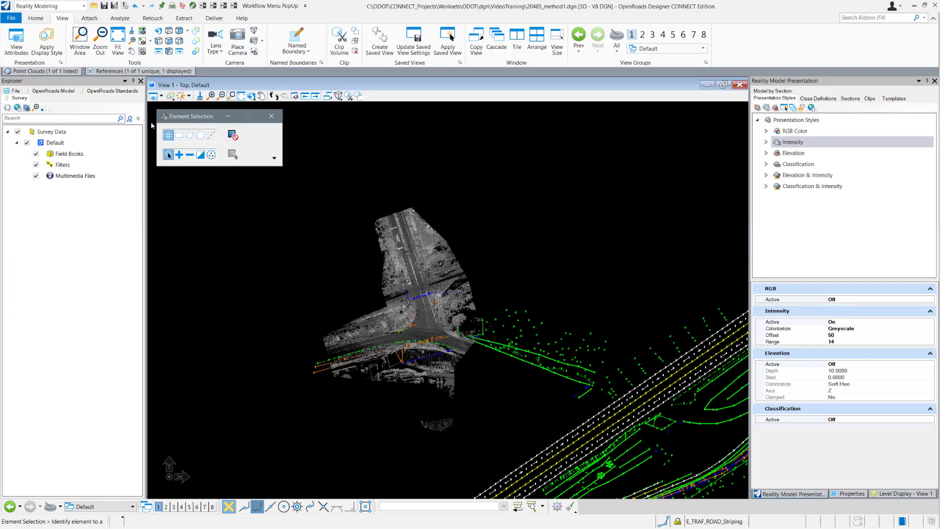
mouse_move(133, 74)
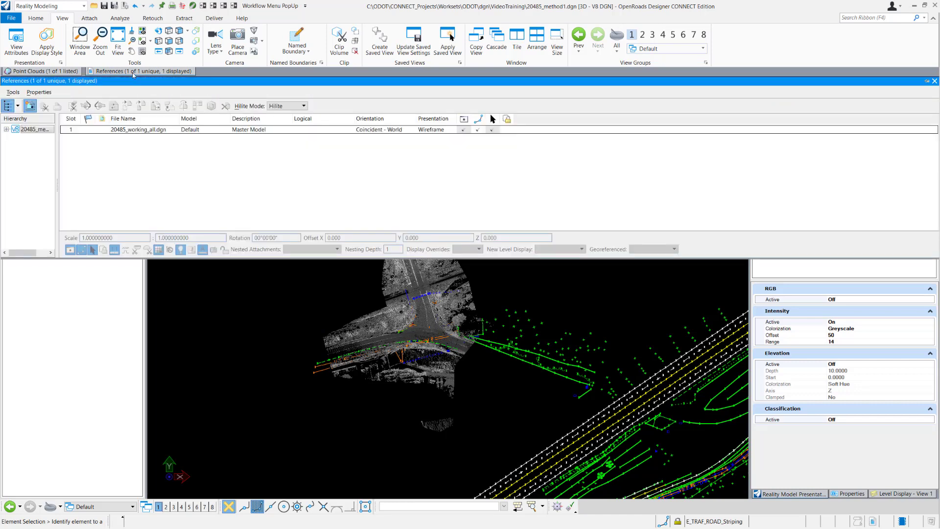
left_click(138, 130)
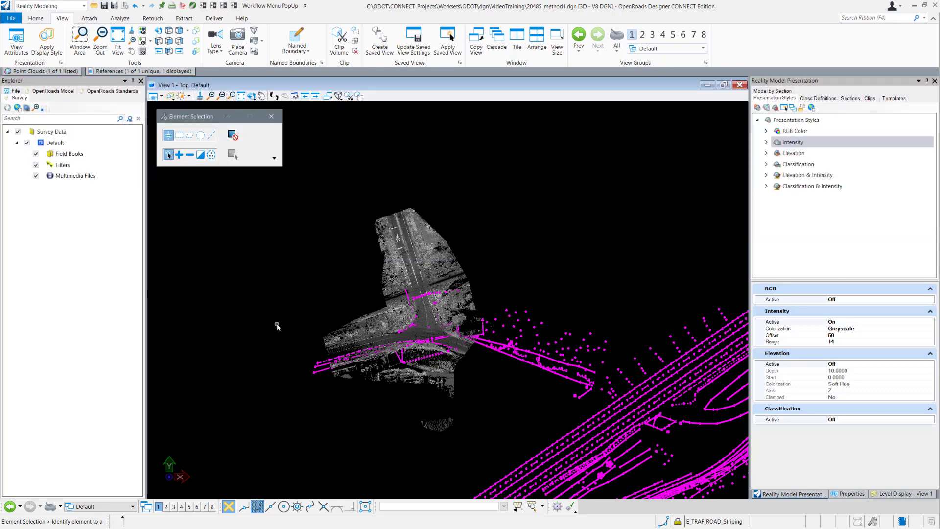
- Turn off the display of the reference 20485_working_all.dgn so only the point cloud shows
scroll(375, 356, "up", 5)
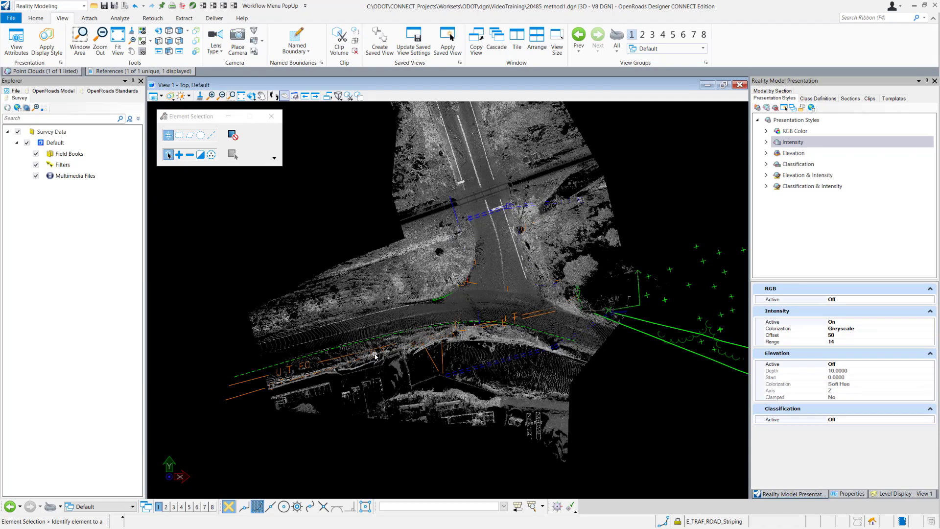
mouse_move(375, 357)
scroll(376, 356, "up", 8)
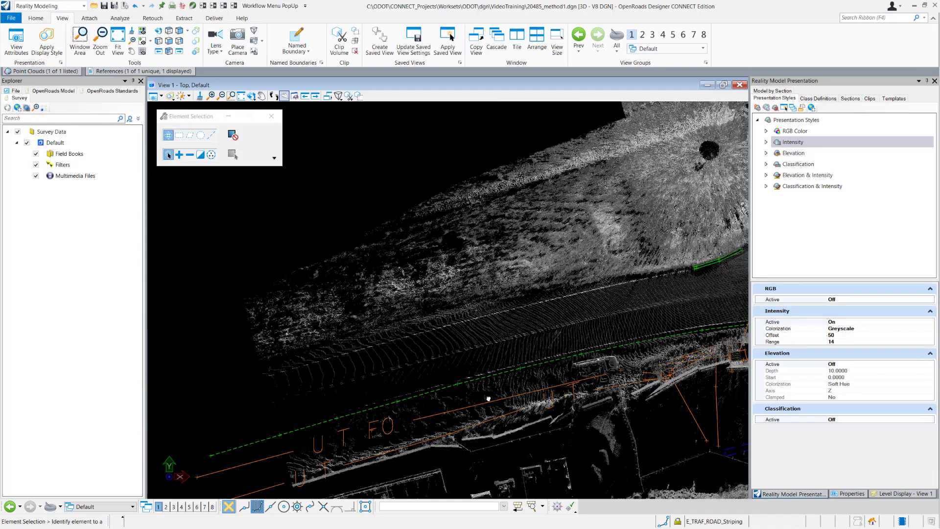
left_click(139, 71)
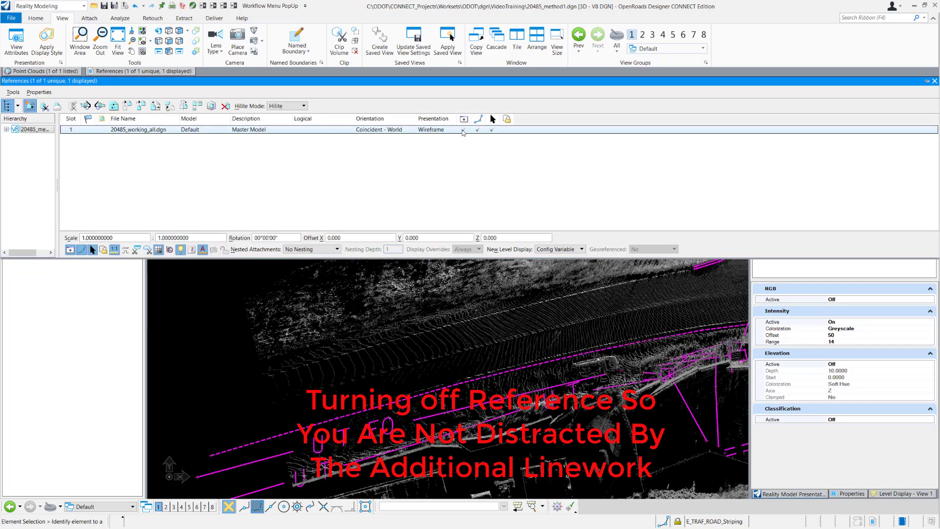
left_click(463, 130)
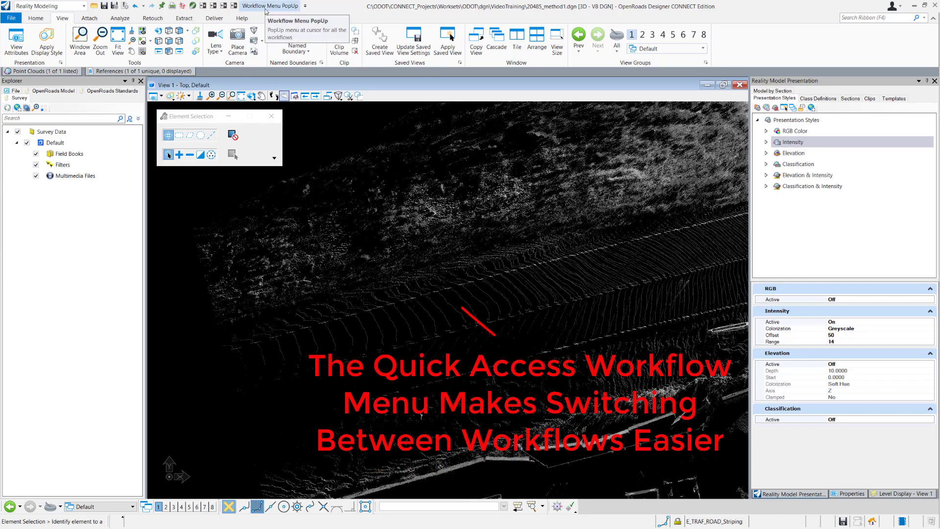
- Switch to the ODOT Survey workflow and review its roadway, bridge, vegetation and utility feature groups
left_click(267, 6)
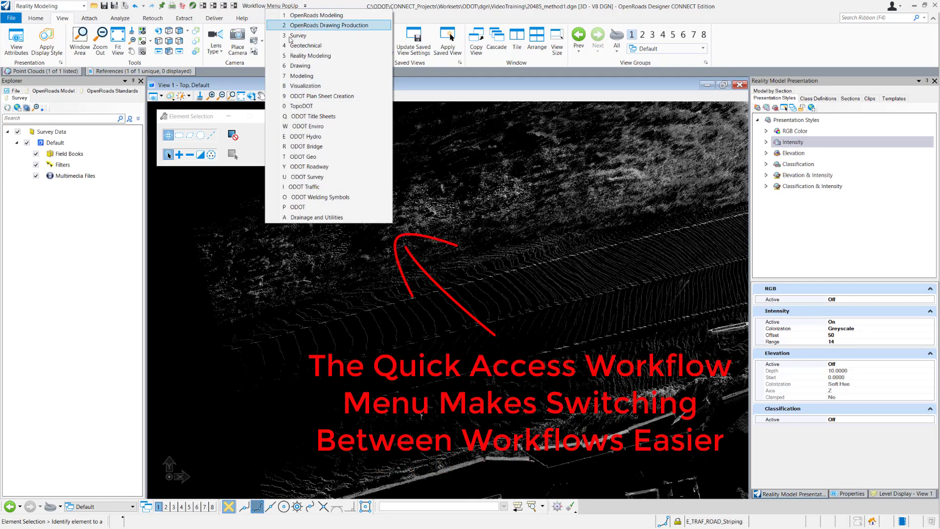
left_click(322, 177)
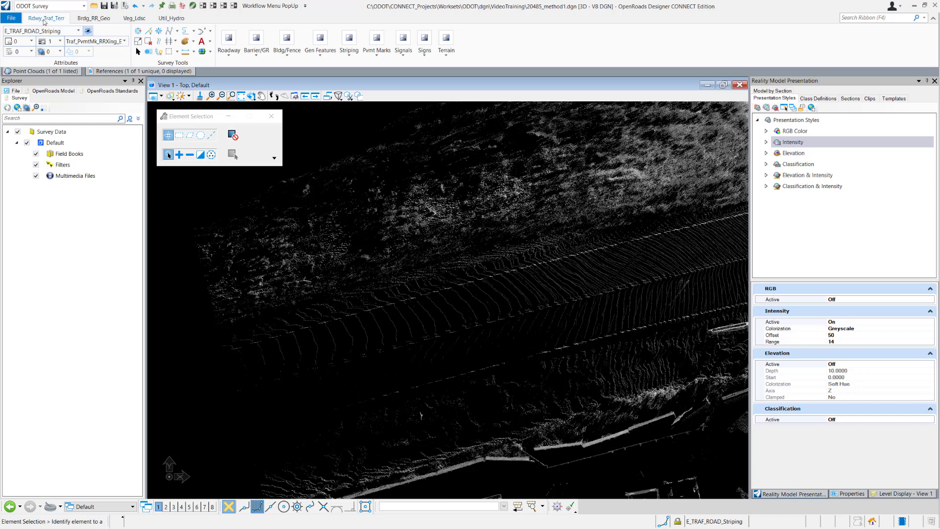
left_click(96, 19)
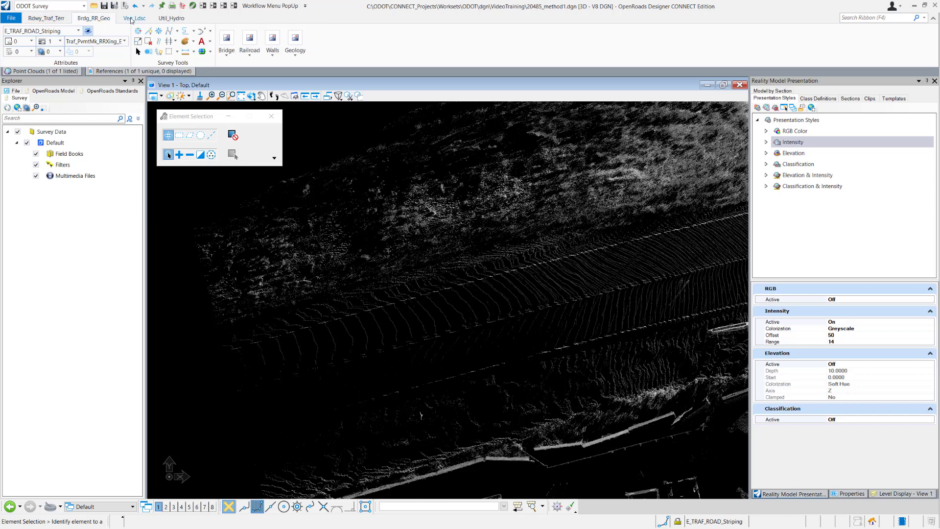
left_click(131, 19)
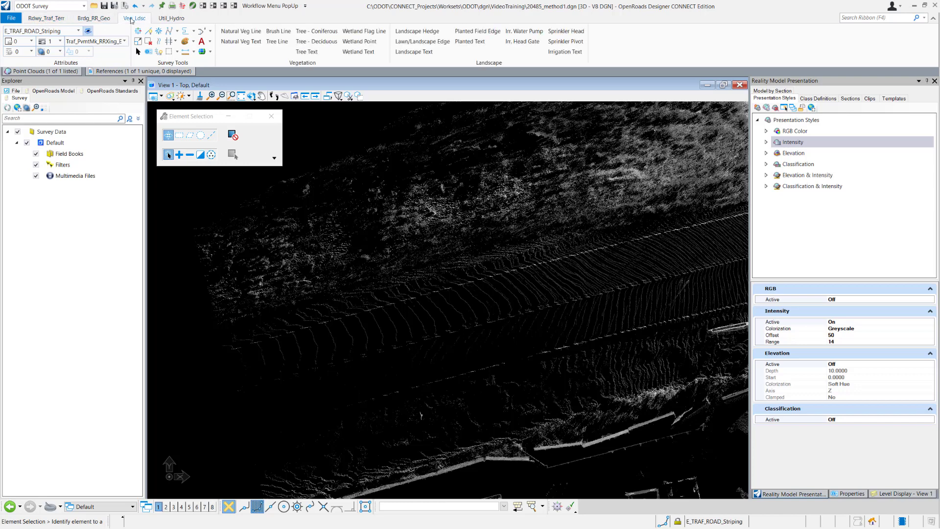
left_click(169, 19)
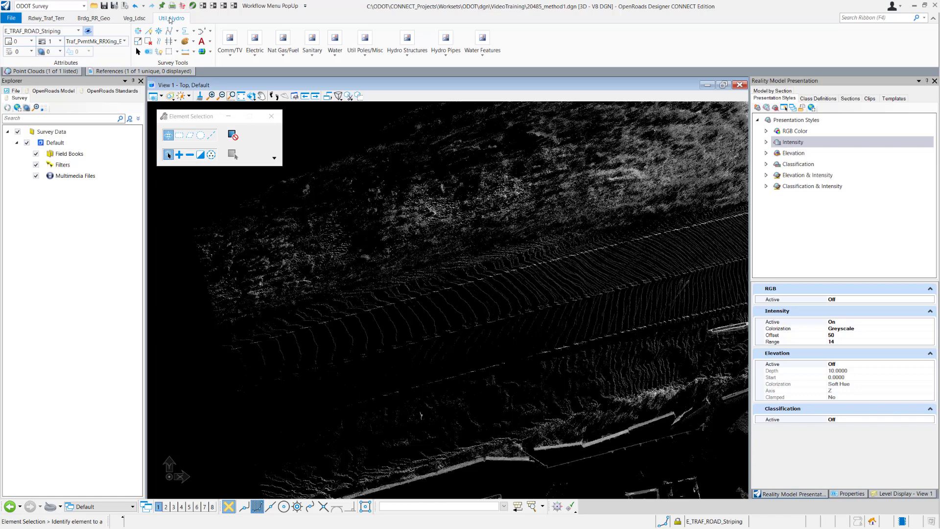
left_click(63, 21)
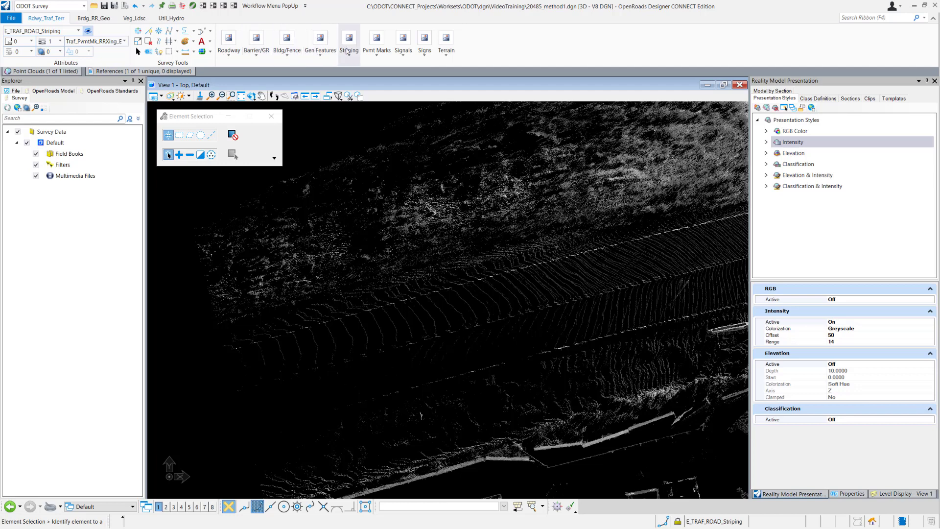
- Draw triangulated Solid (White) striping over the white edge lines on both sides of the main road
left_click(350, 55)
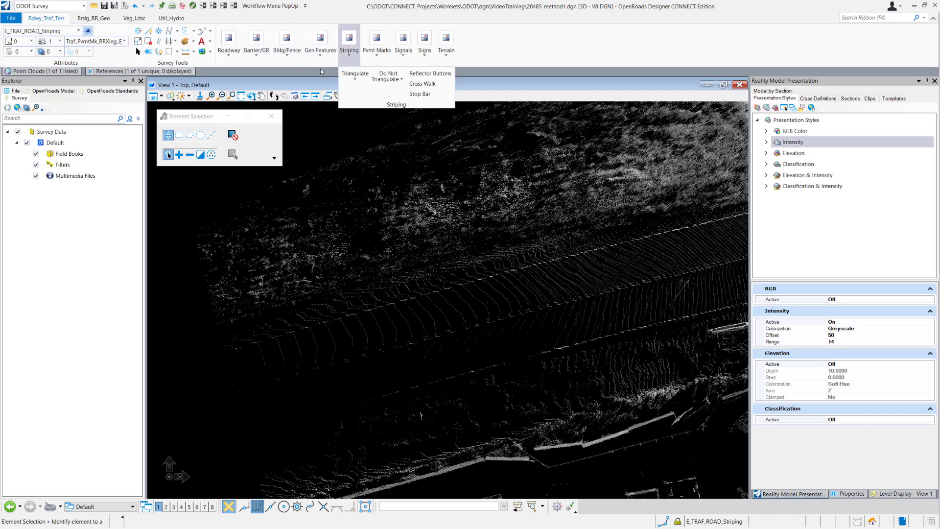
left_click(362, 79)
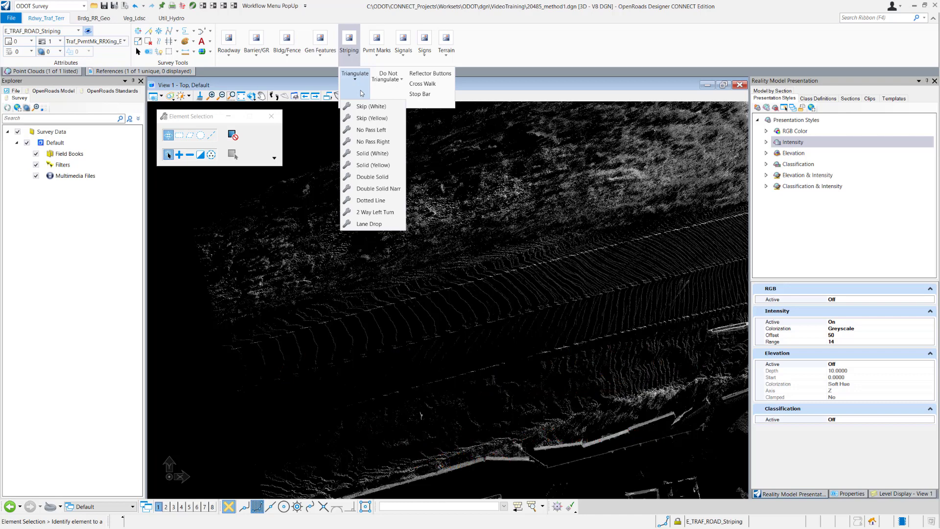
left_click(376, 153)
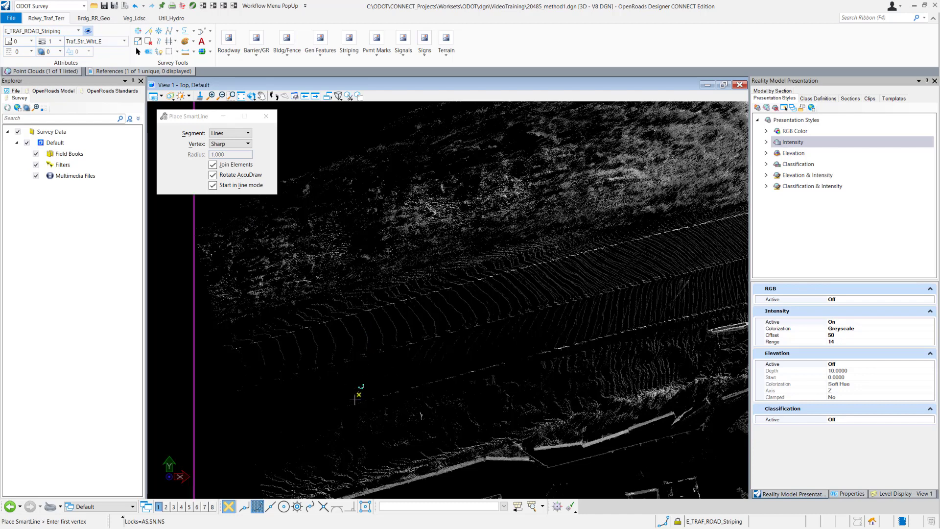
left_click(335, 408)
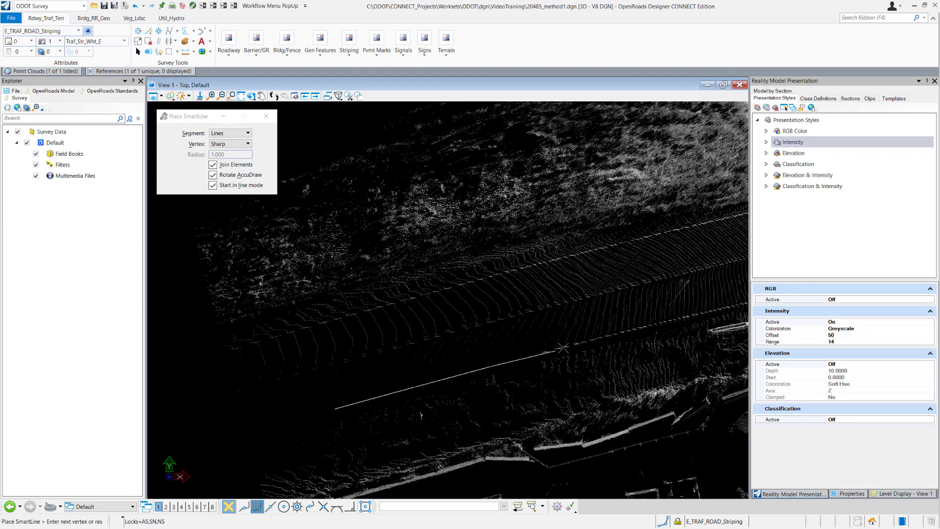
scroll(512, 327, "up", 2)
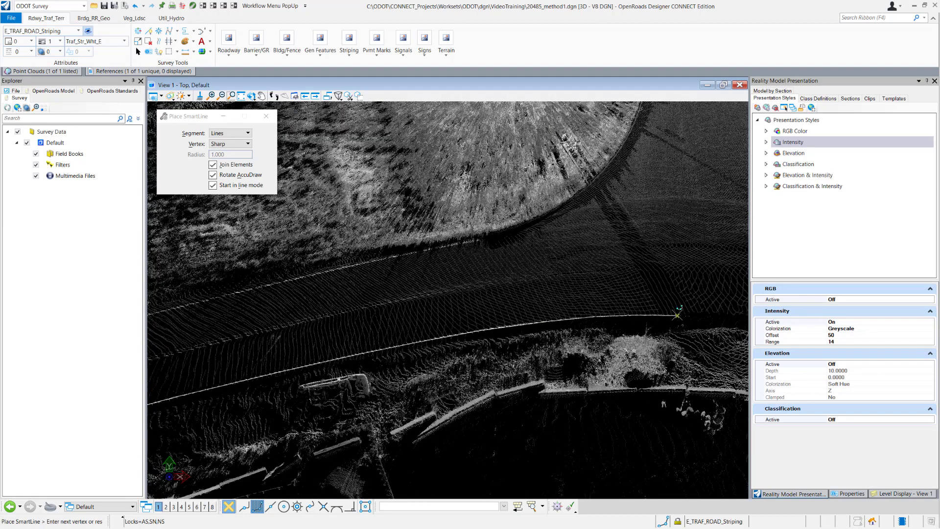
scroll(513, 318, "up", 2)
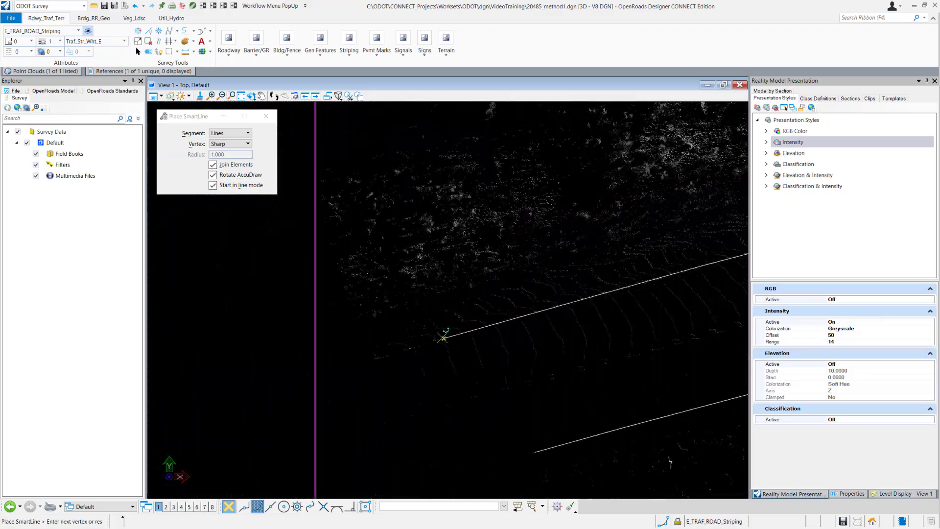
scroll(410, 326, "down", 5)
right_click(414, 310)
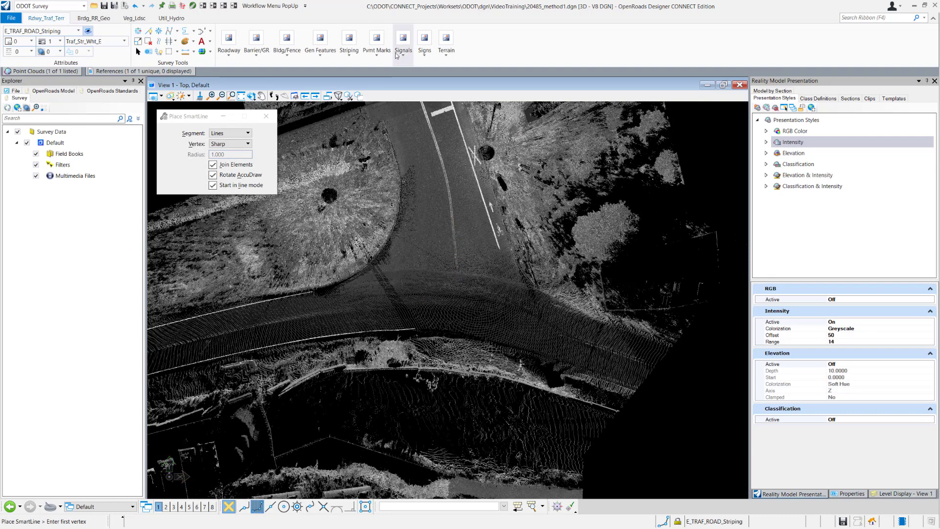
- Draw a triangulated Double Solid Narrow stripe over the side road's centre line, from the intersection up past the stop bar
left_click(348, 43)
mouse_move(356, 77)
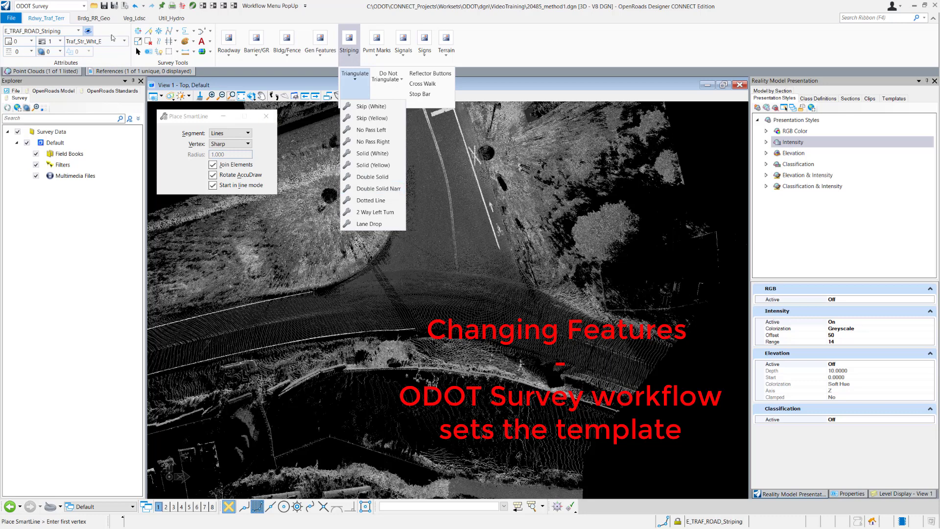
left_click(360, 189)
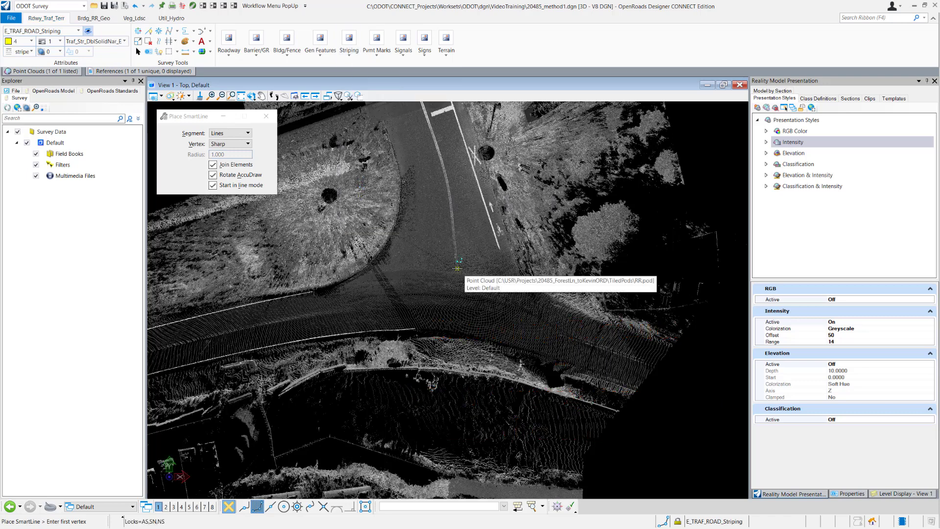
scroll(457, 268, "up", 8)
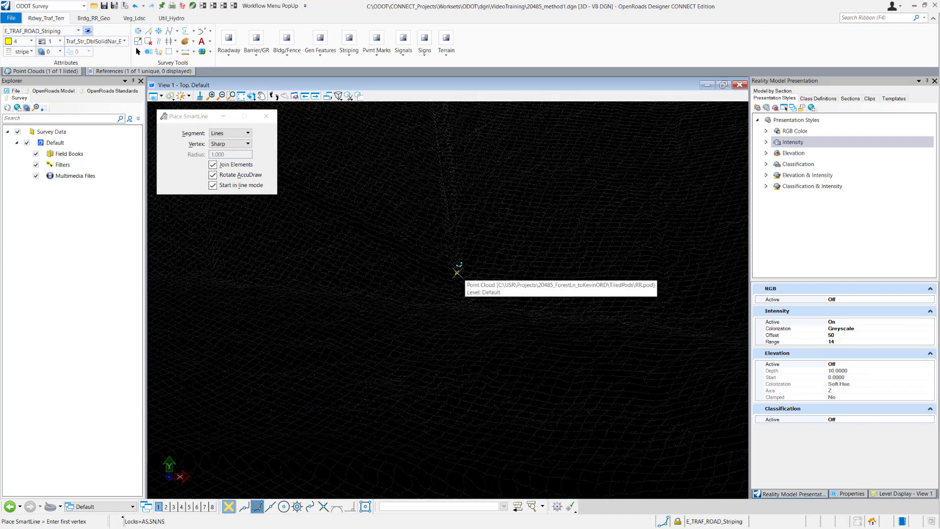
left_click(457, 271)
scroll(462, 242, "down", 1)
middle_click_drag(455, 172, 455, 318)
left_click(442, 224)
middle_click_drag(442, 225, 443, 358)
left_click(415, 137)
middle_click_drag(414, 137, 456, 413)
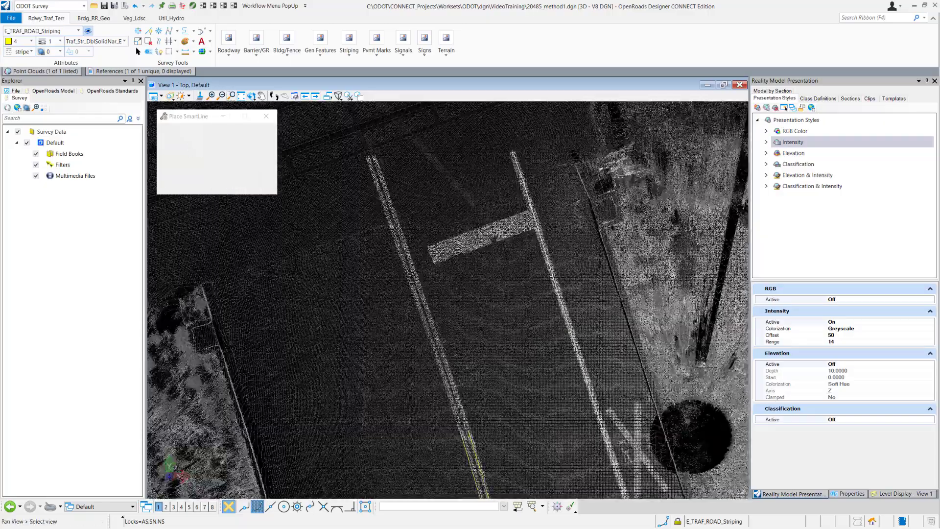
left_click(373, 153)
right_click(373, 153)
- Trace double solid yellow striping along the main road's centre line on both sides of the intersection
scroll(373, 153, "down", 2)
middle_click_drag(373, 153, 449, 336)
left_click(449, 336)
middle_click_drag(304, 360, 494, 315)
scroll(410, 331, "up", 2)
middle_click_drag(411, 331, 605, 307)
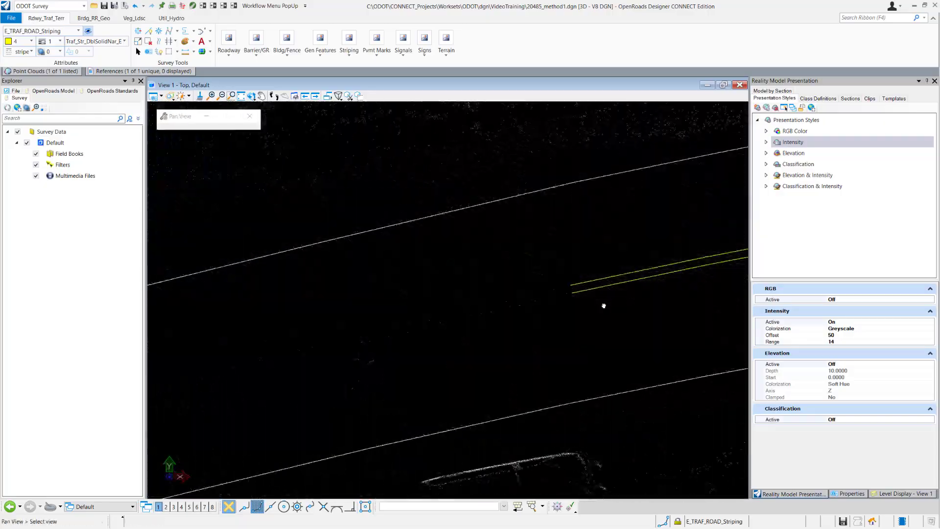
scroll(419, 319, "down", 4)
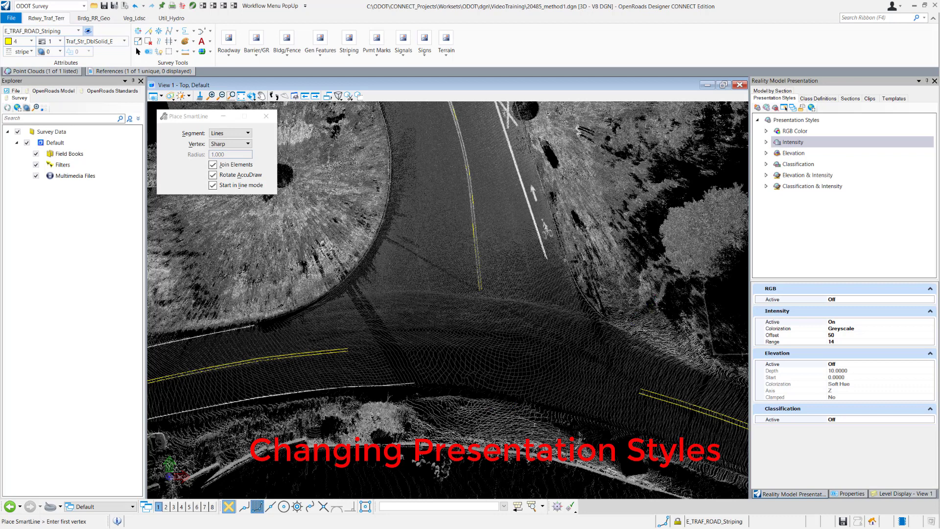
- Apply the Elevation presentation style to the point cloud in the view with a depth of 0.25
left_click(794, 154)
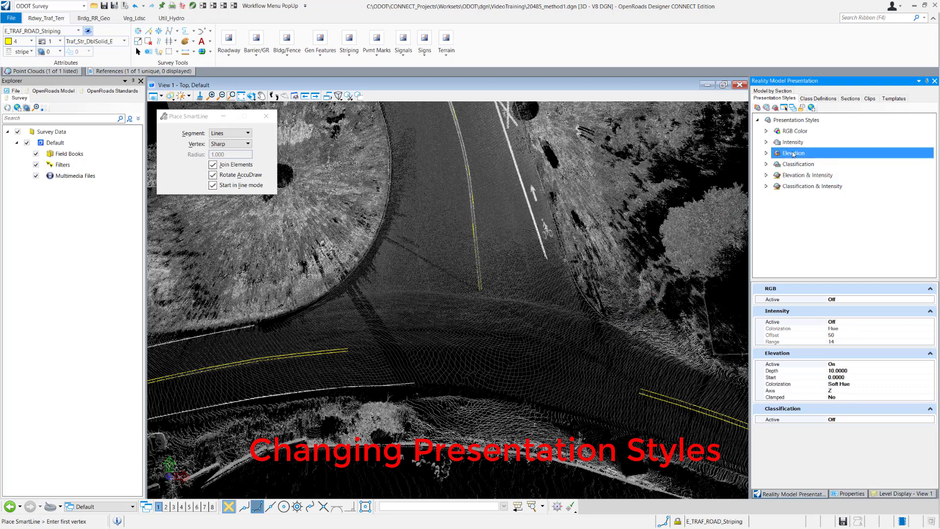
left_click(791, 372)
type("25")
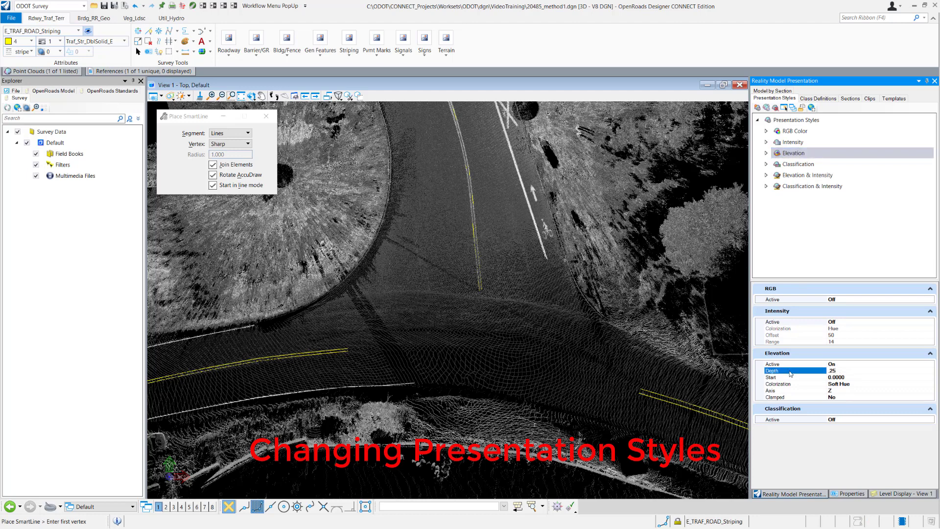
key("Return")
left_click(786, 109)
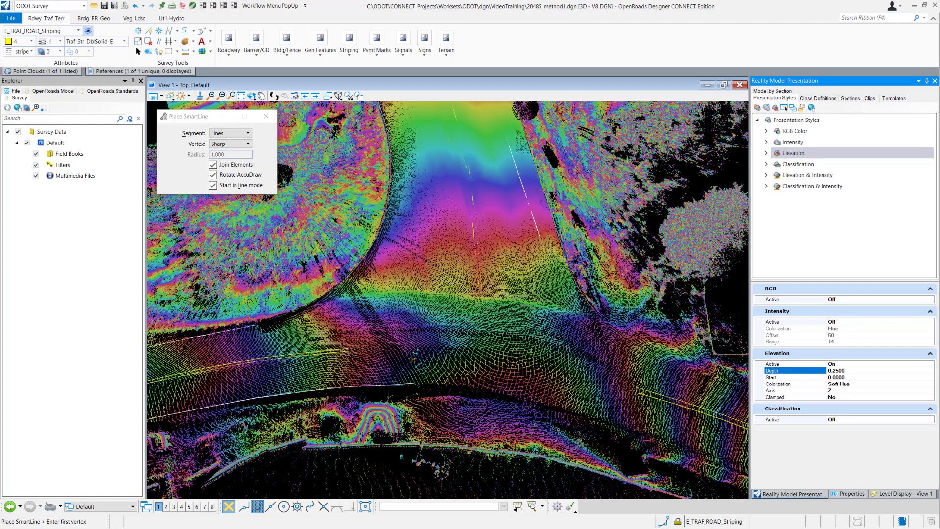
scroll(404, 223, "up", 1)
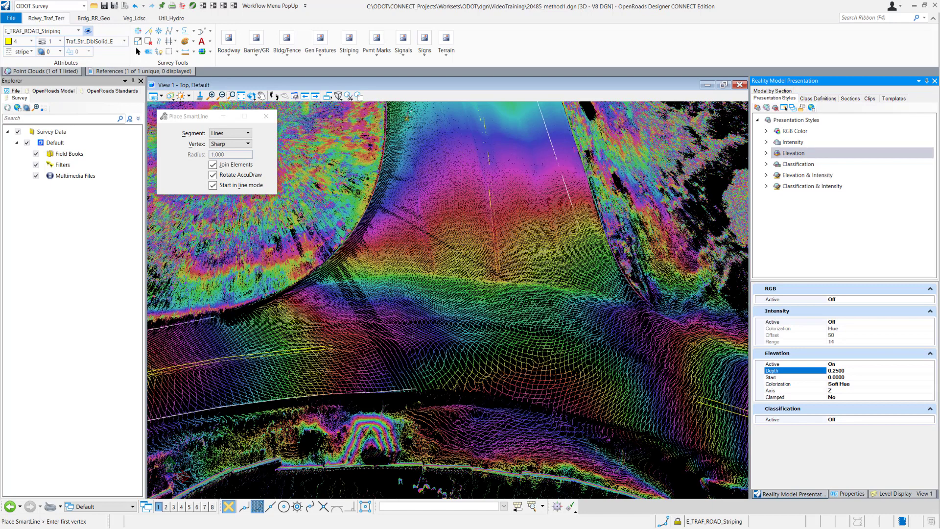
- Draw a Terrain Breakline along the grade break where the side road meets the main road
left_click(446, 45)
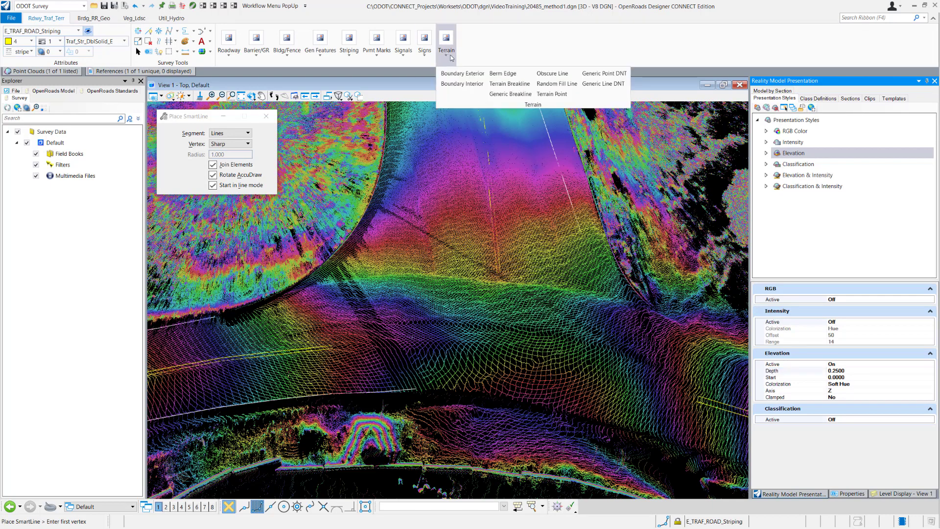
left_click(495, 82)
scroll(287, 297, "up", 2)
left_click(287, 296)
left_click(335, 280)
left_click(416, 268)
left_click(493, 263)
middle_click_drag(615, 275, 452, 285)
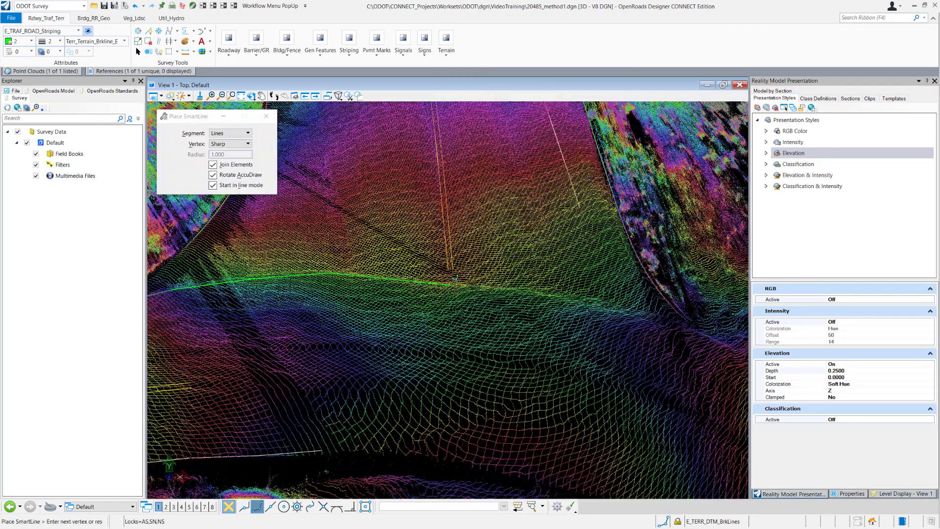
left_click(452, 284)
middle_click_drag(683, 316, 493, 304)
left_click(493, 304)
right_click(494, 304)
- Draw a roadway Crown line through the intersection, starting at the end of the main road's double yellow stripe
scroll(493, 304, "down", 3)
left_click(229, 44)
left_click(236, 74)
scroll(256, 331, "up", 4)
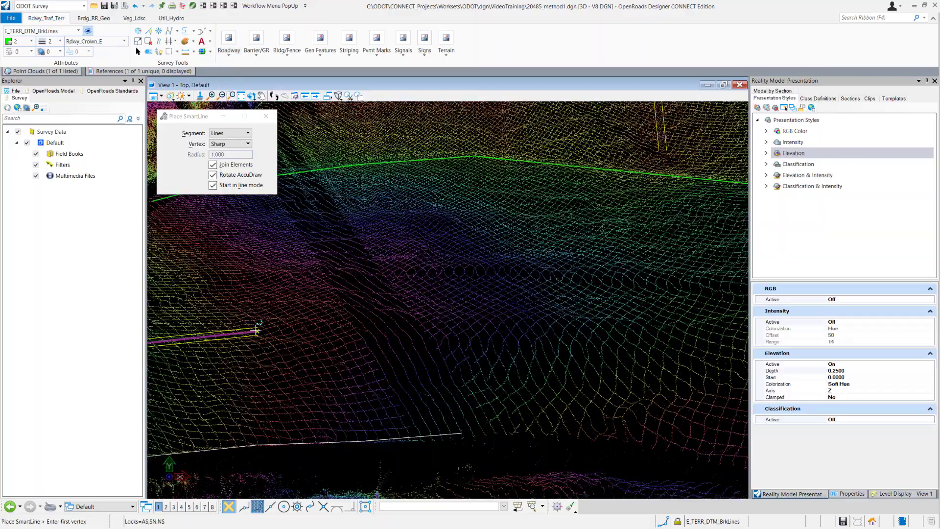
left_click(255, 331)
scroll(599, 320, "down", 4)
mouse_move(599, 320)
middle_mouse_down()
mouse_move(481, 321)
mouse_move(358, 297)
middle_mouse_up()
left_click(481, 320)
left_click(551, 341)
right_click(617, 364)
middle_click_drag(317, 244, 531, 388)
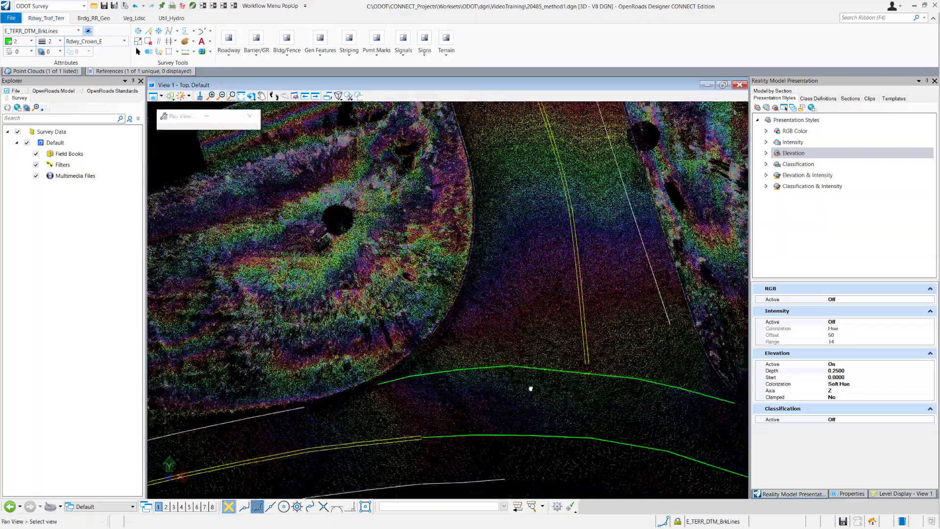
- Draw a guideline with no element template along the side road, starting near the Terrain Breakline's end at the curb return
scroll(522, 244, "down", 1)
middle_click_drag(589, 221, 451, 236)
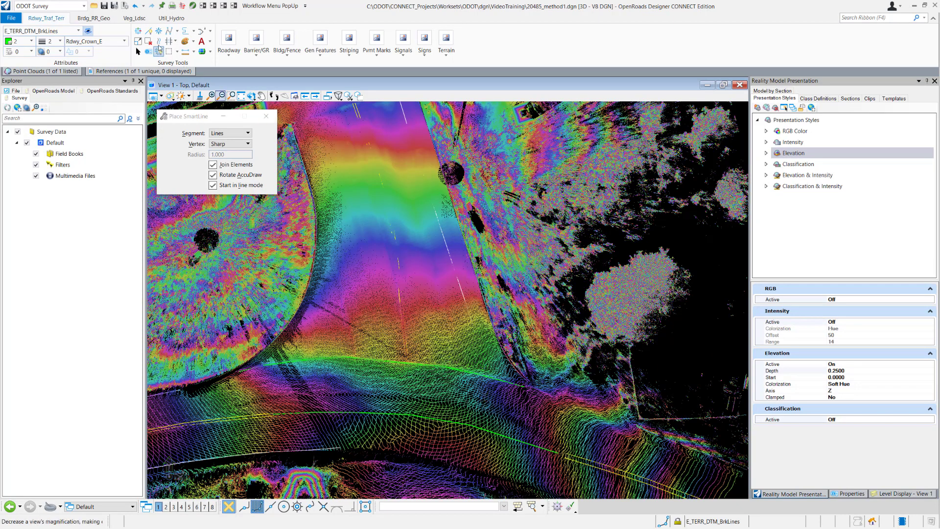
left_click(119, 40)
left_click(91, 129)
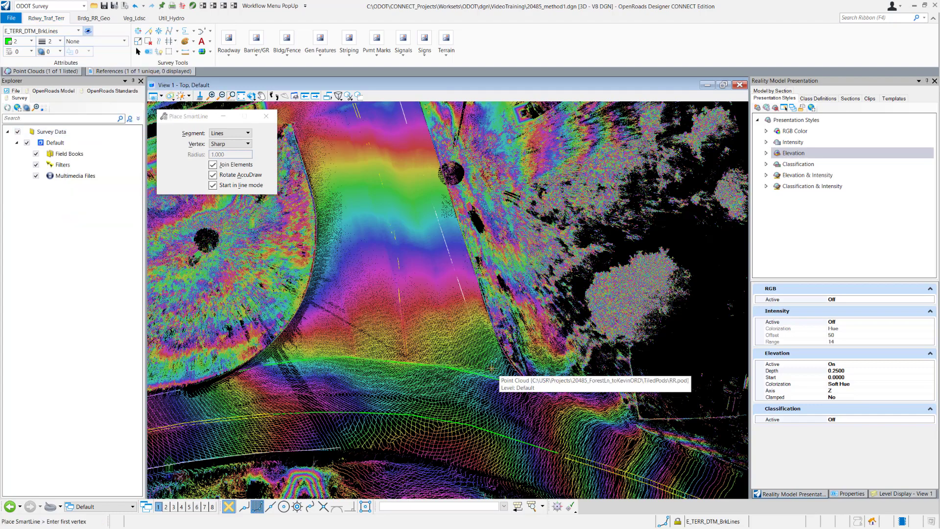
scroll(518, 390, "up", 3)
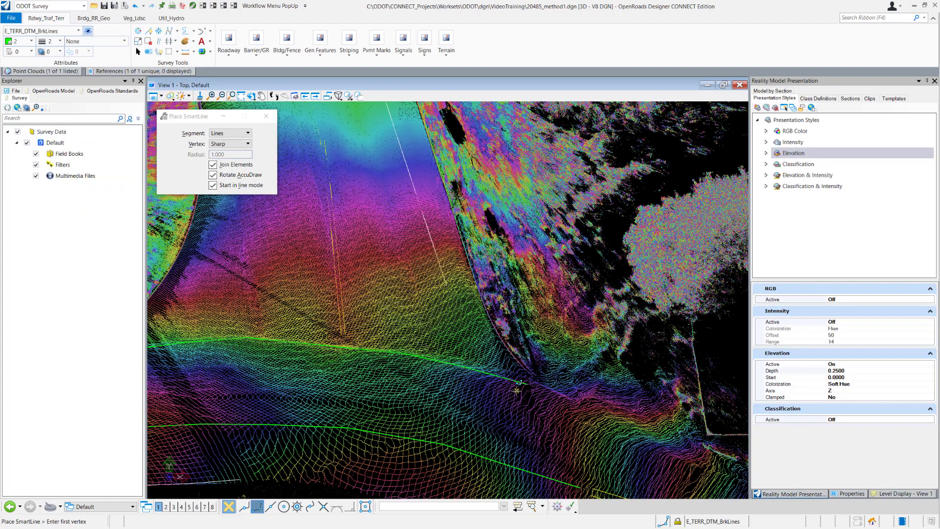
scroll(515, 390, "up", 1)
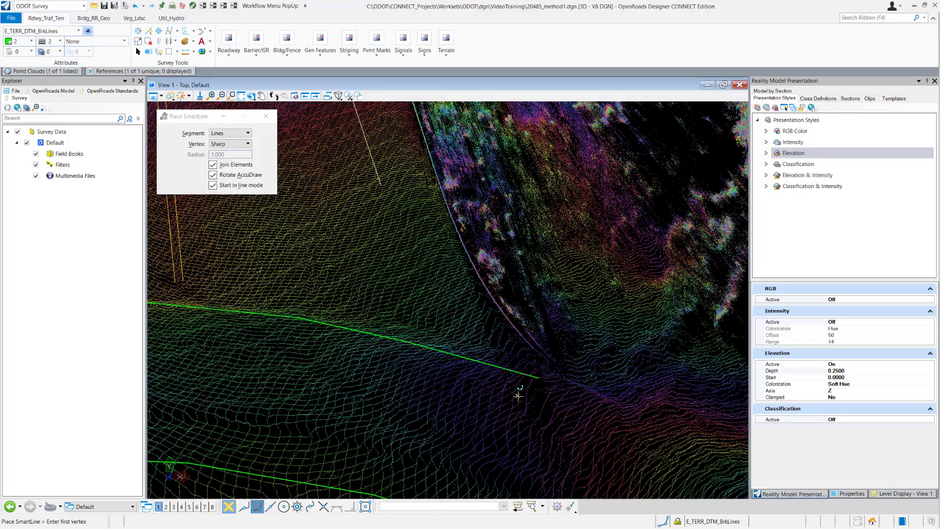
left_click(526, 406)
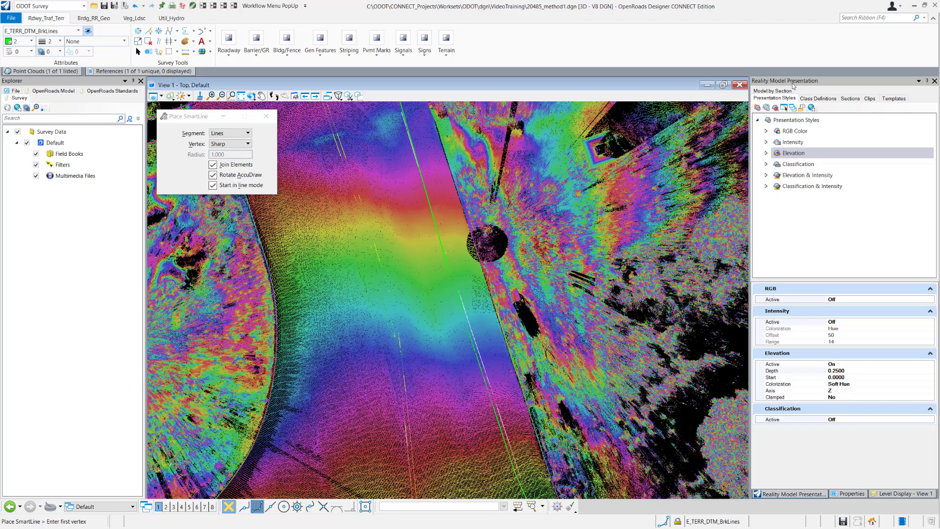
- Create a point cloud section that follows the guideline as its path, starting at the intersection end and extending across the curb
left_click(850, 98)
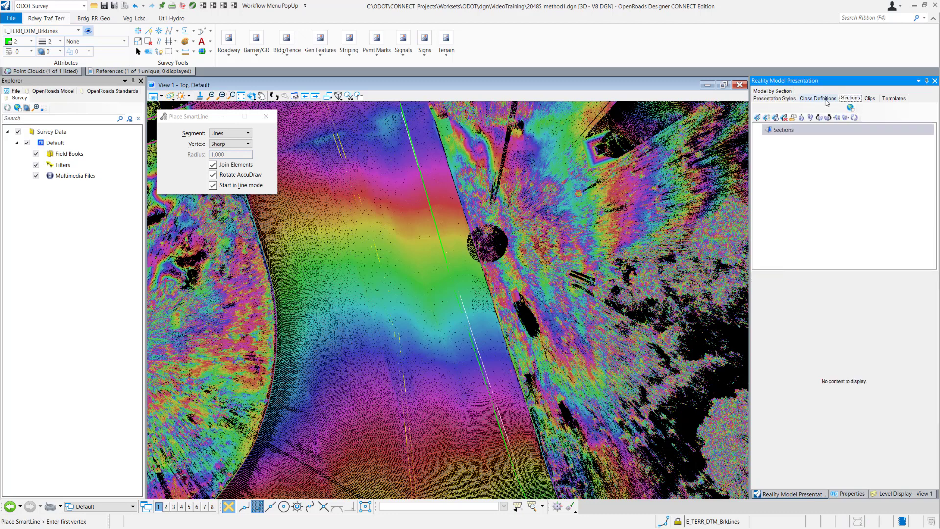
left_click(767, 117)
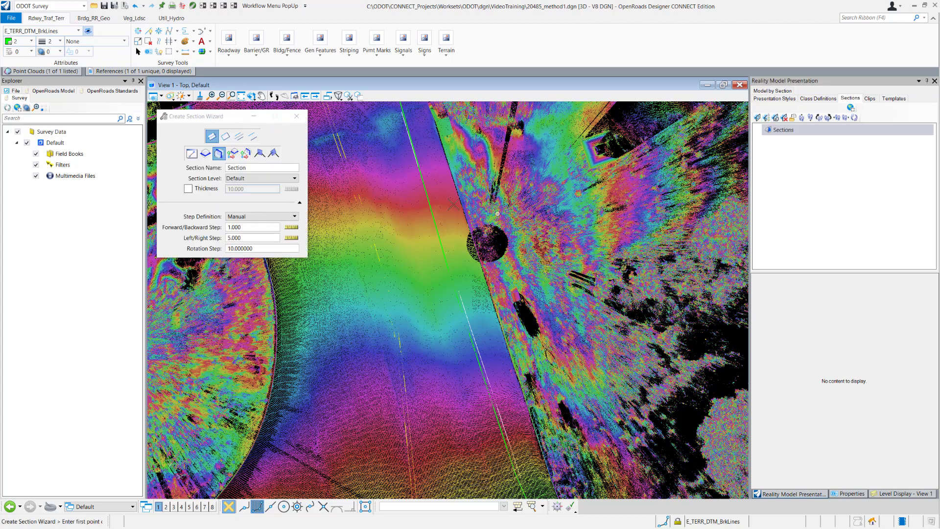
left_click(261, 154)
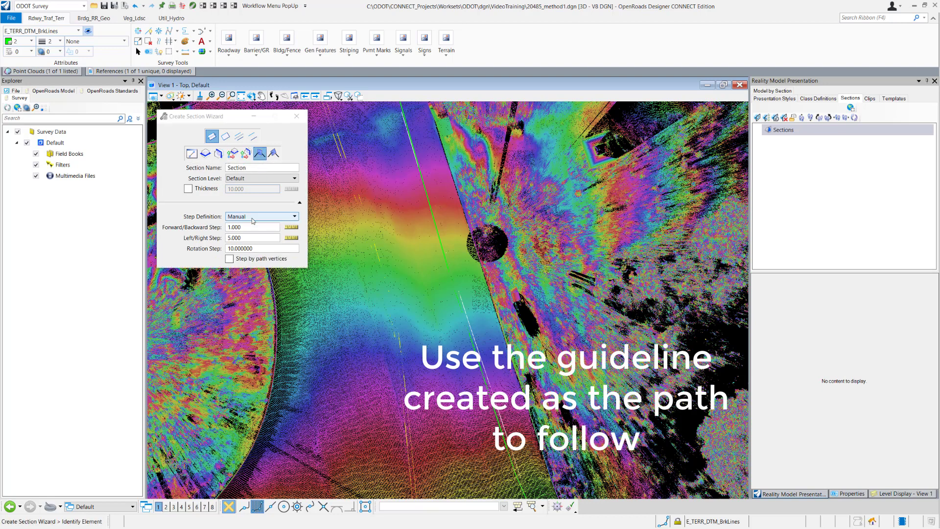
left_click(470, 449)
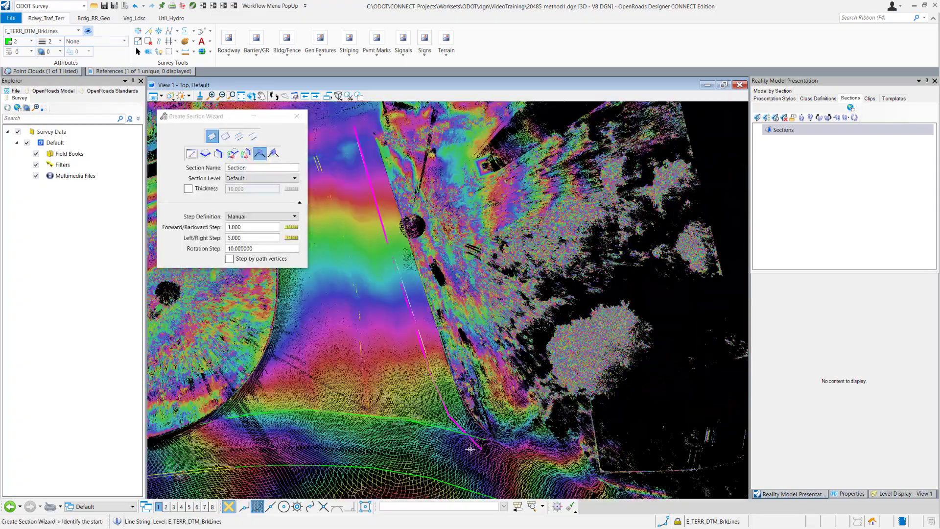
left_click(482, 449)
left_click(510, 416)
scroll(503, 404, "up", 3)
left_click(493, 432)
- Set View 2 as the section's target view and finish the cross section setup
left_click(279, 310)
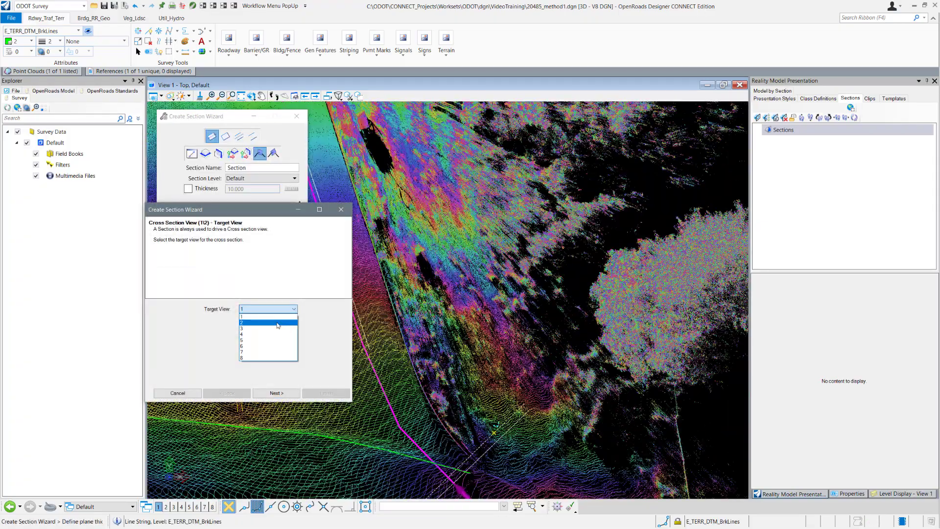
left_click(277, 323)
left_click(277, 393)
left_click(272, 311)
left_click(273, 322)
left_click(317, 392)
scroll(325, 457, "up", 4)
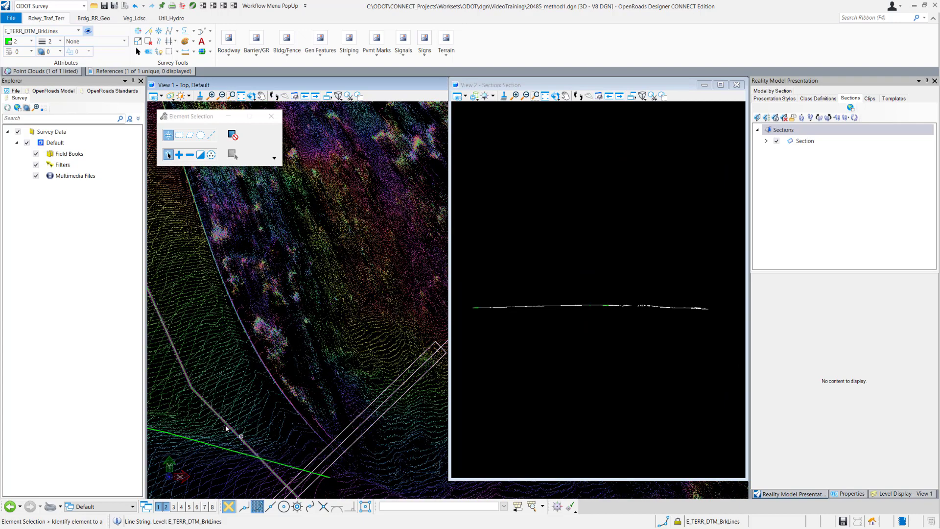
left_click(215, 413)
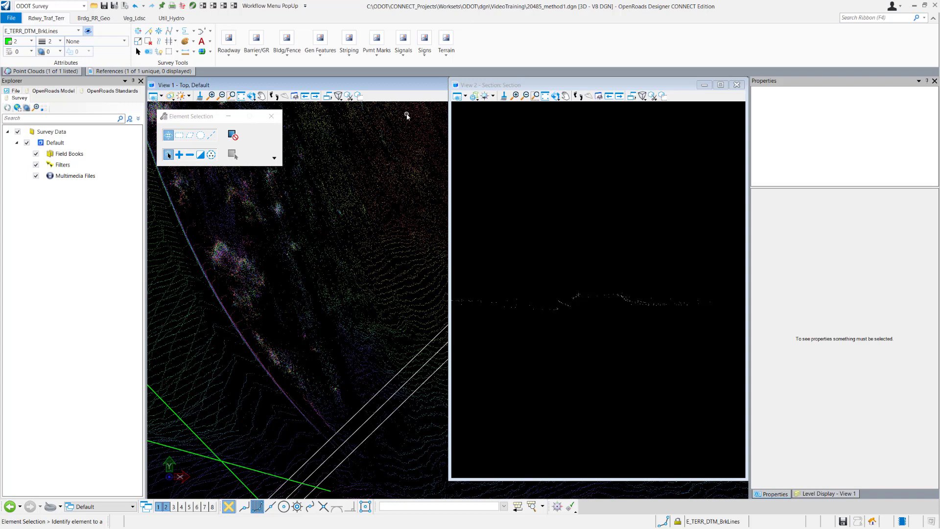
- Draw a Gutter line up the side road by snapping to the curb's base in the section view while advancing the section along the guideline
left_click(229, 42)
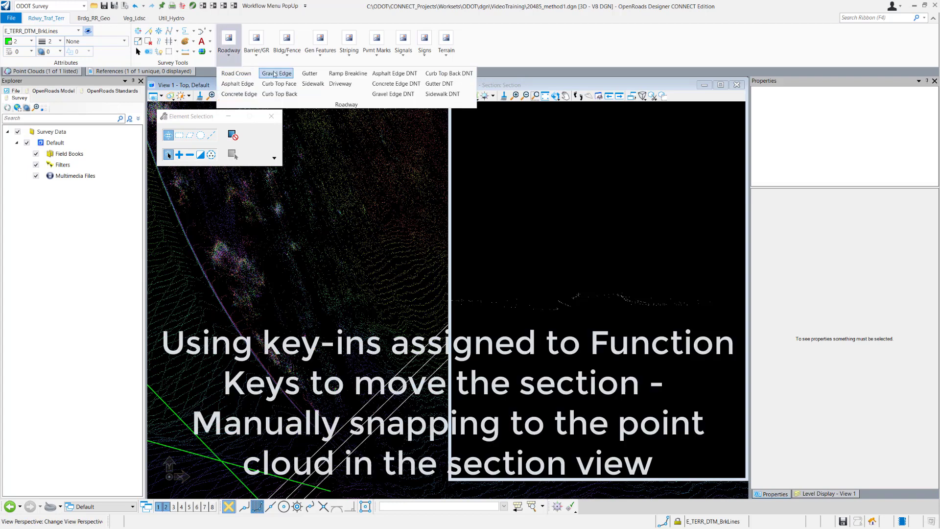
left_click(310, 73)
left_click(558, 308)
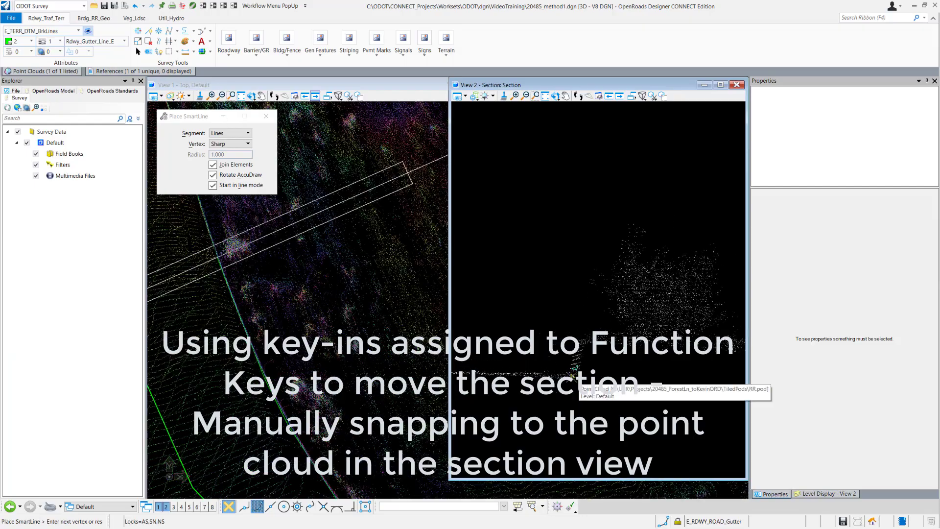
left_click(572, 376)
key("F2")
key("F2")
key("F2")
left_click(618, 400)
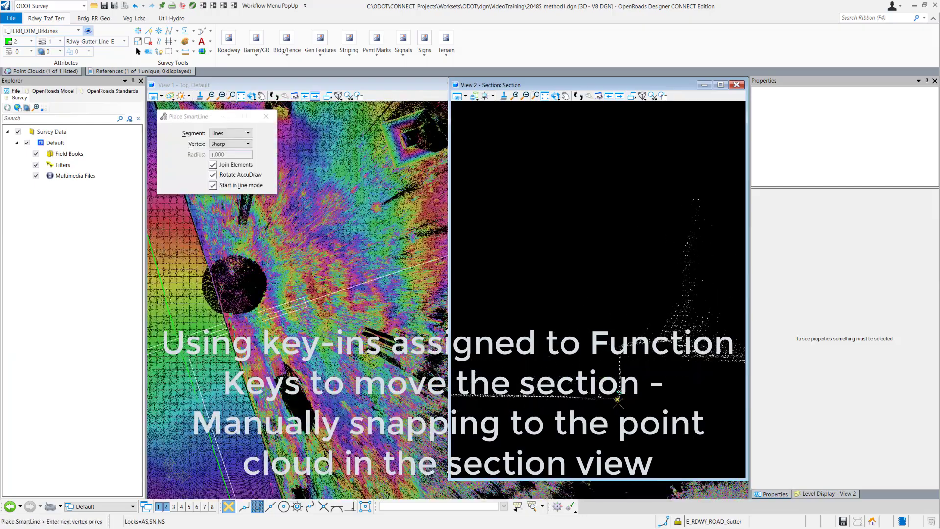
key("F2")
key("F2")
key("F2")
left_click(552, 388)
key("F2")
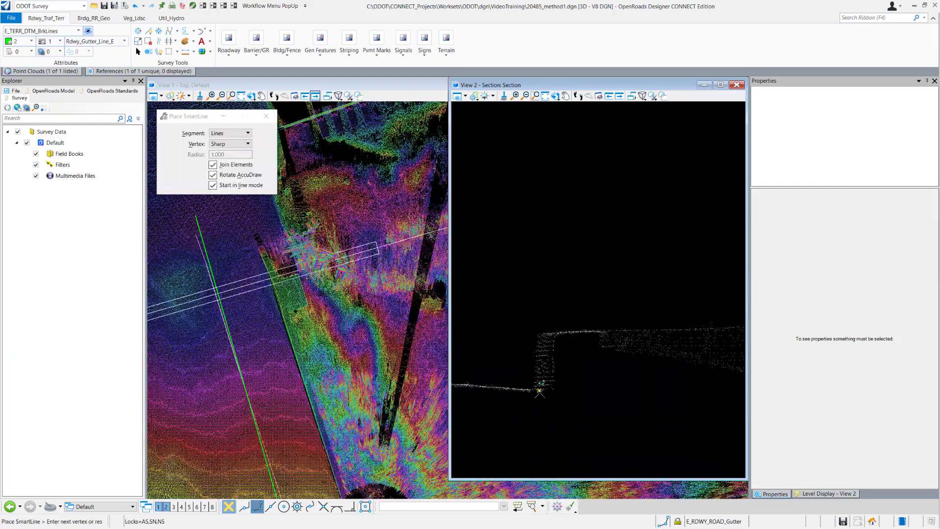
left_click(539, 394)
key("F2")
key("F2")
key("F2")
left_click(541, 376)
right_click(553, 379)
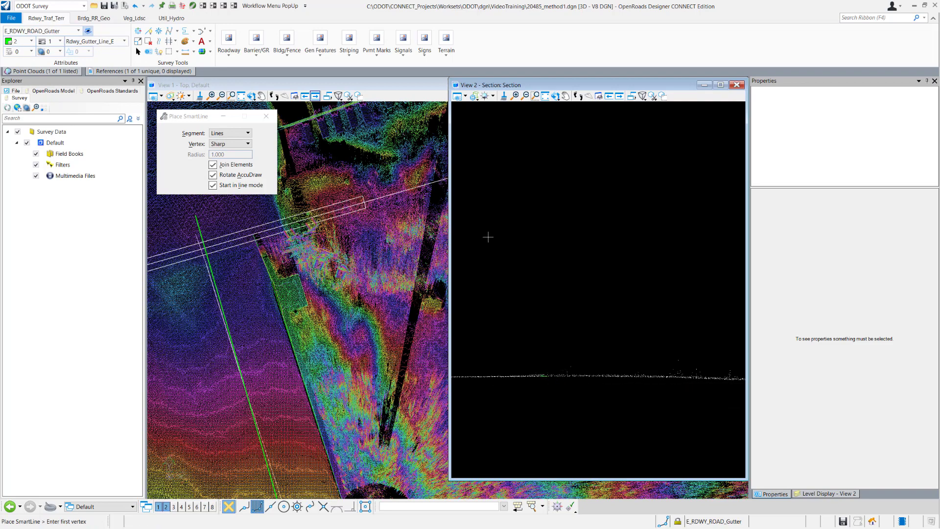
- Draw a Curb Top Back line along the same curb back to the intersection, snapping to the curb's top back in the section view
left_click(229, 43)
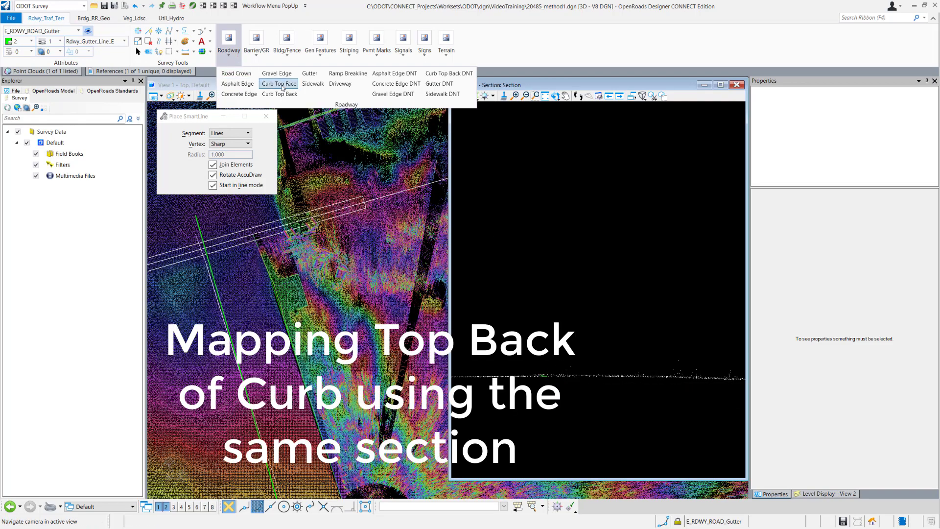
left_click(280, 93)
scroll(253, 230, "up", 4)
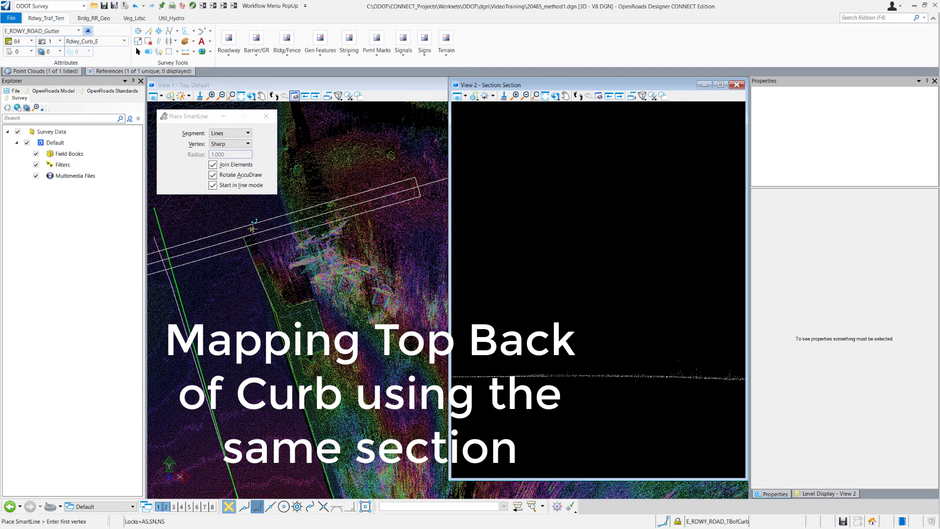
left_click(250, 243)
scroll(595, 376, "up", 5)
left_click(582, 326)
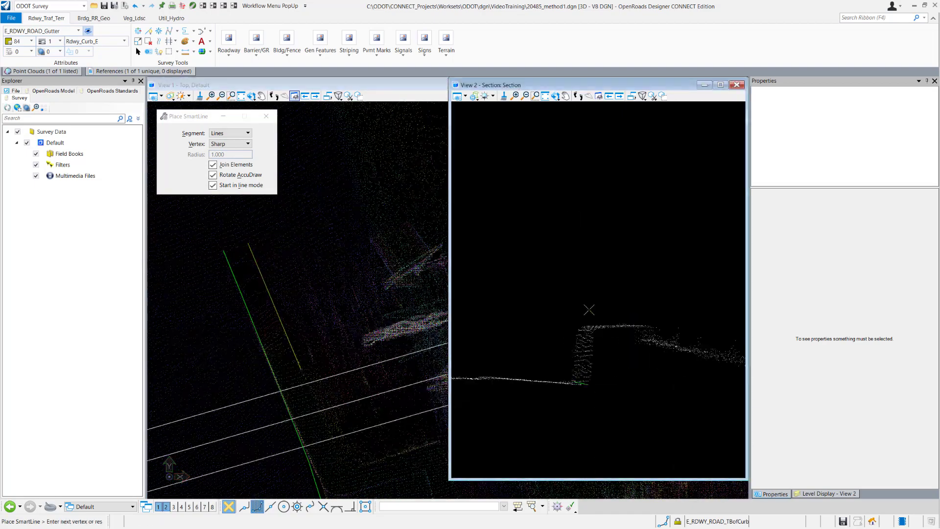
scroll(377, 304, "down", 2)
scroll(385, 361, "up", 5)
middle_click_drag(385, 361, 348, 222)
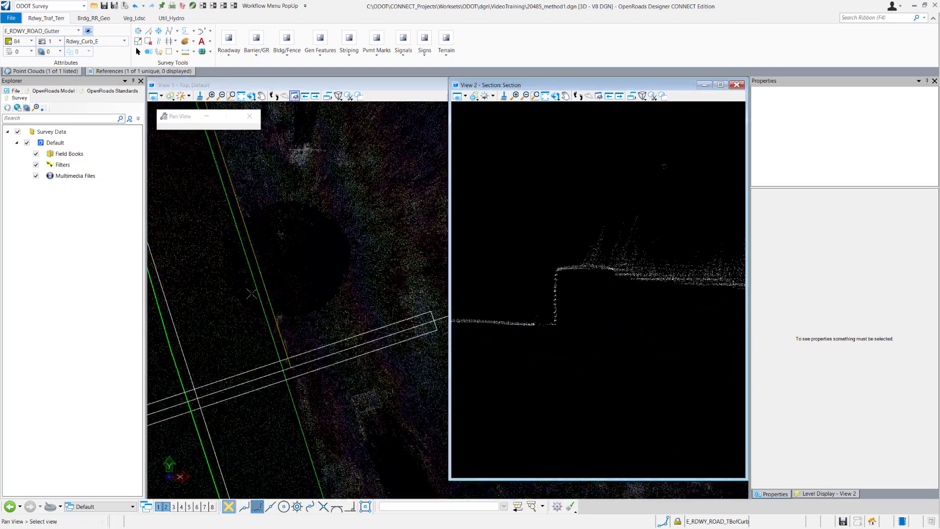
left_click(585, 254)
middle_click_drag(321, 401, 300, 317)
left_click(596, 228)
left_click(552, 210)
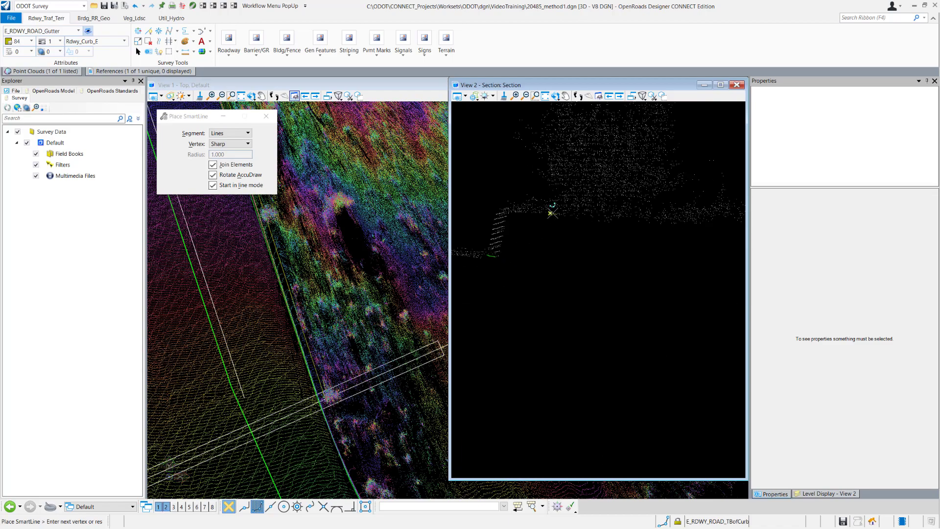
left_click(524, 199)
middle_click_drag(362, 441, 291, 290)
left_click(516, 197)
left_click(562, 232)
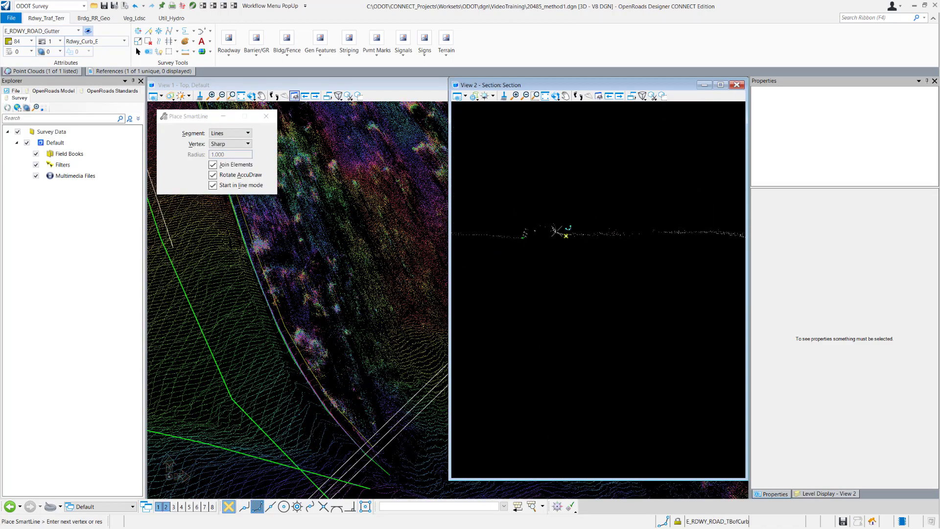
left_click(563, 232)
right_click(563, 231)
- Close the section view and turn off the RR.pod point cloud display in View 1
scroll(379, 443, "down", 3)
scroll(343, 294, "down", 3)
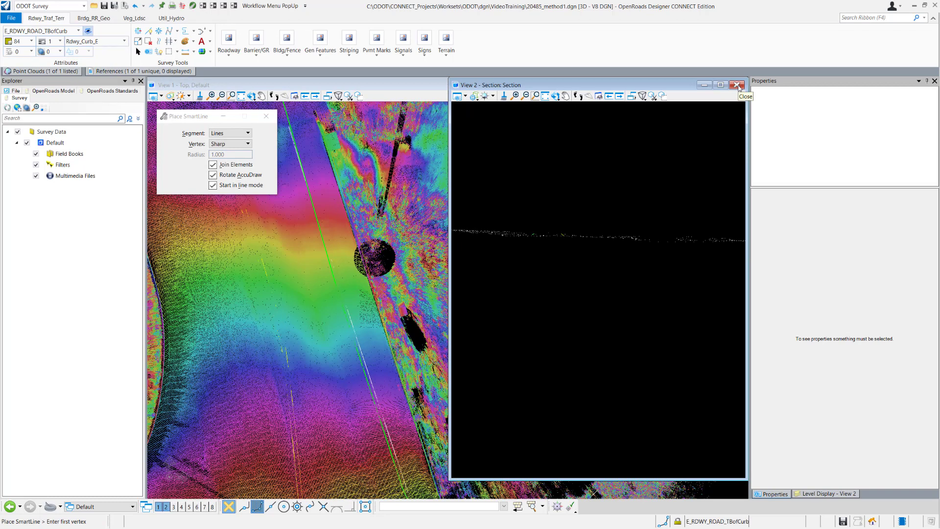
left_click(737, 86)
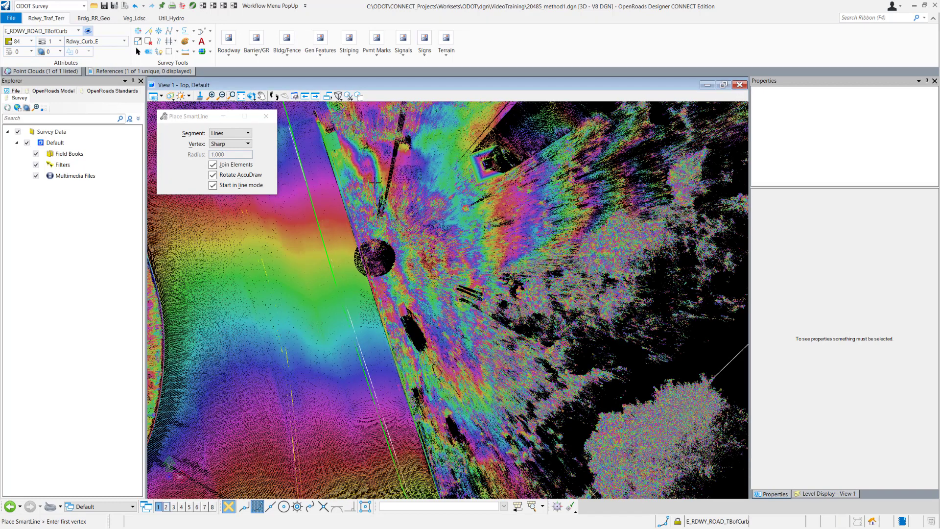
left_click(65, 73)
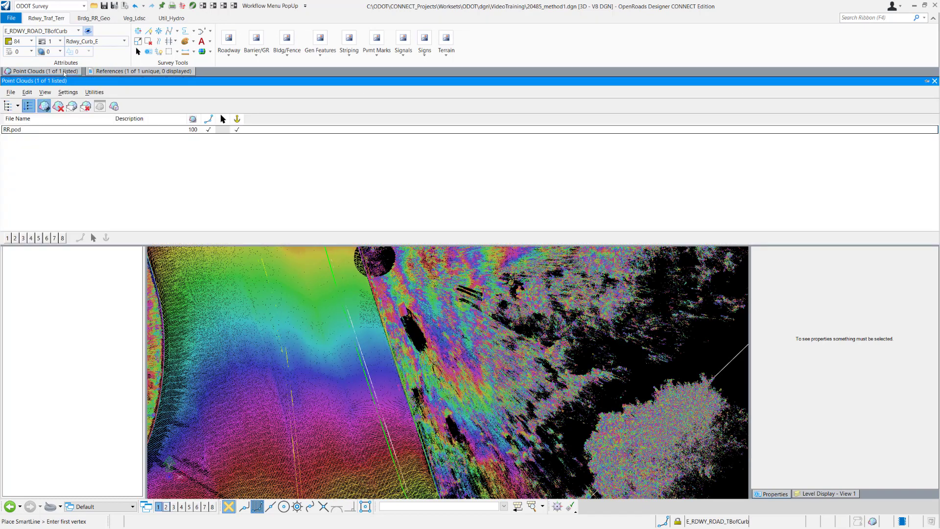
left_click(8, 238)
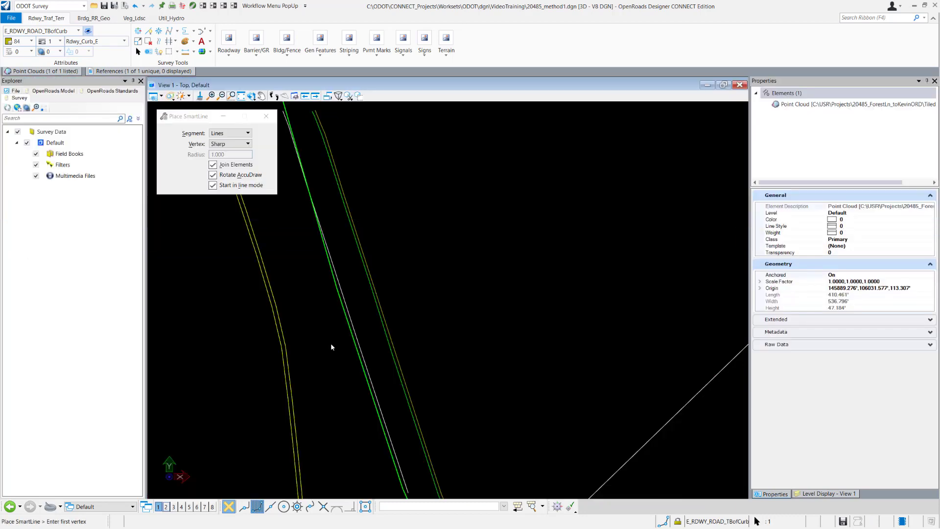
- Delete the green guideline running beside the side road's white stripe
key("Escape")
left_click(334, 284)
key("Delete")
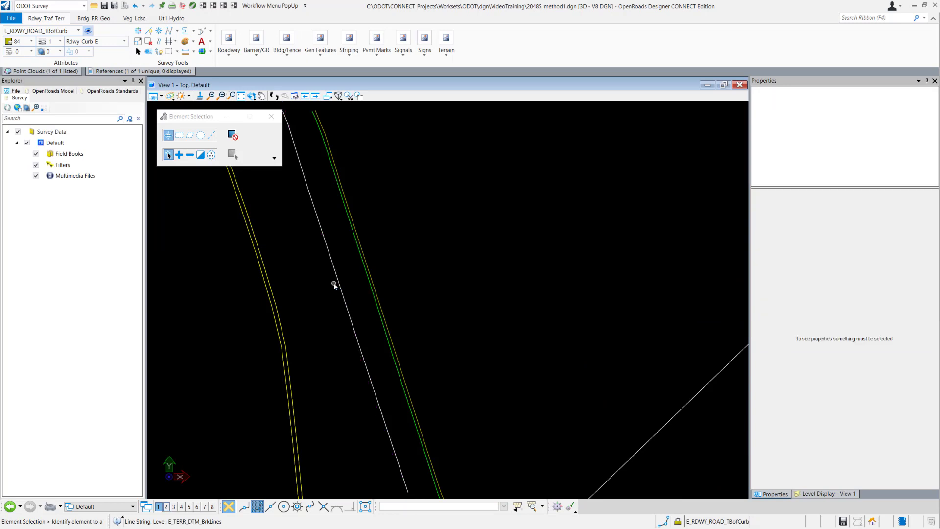
- Create a new field book in the survey data and name it "20485 import from graphics"
scroll(334, 283, "down", 4)
middle_click_drag(321, 369, 487, 317)
scroll(487, 317, "down", 2)
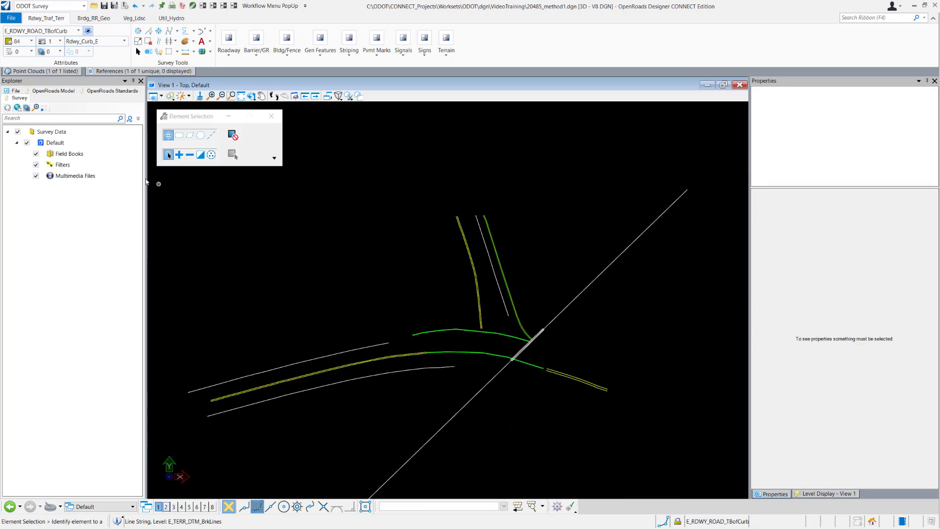
right_click(71, 155)
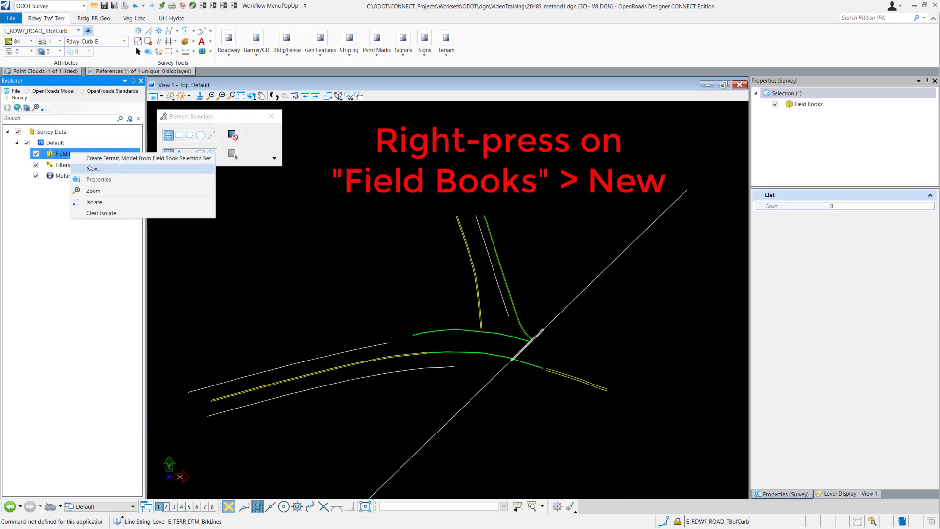
left_click(91, 169)
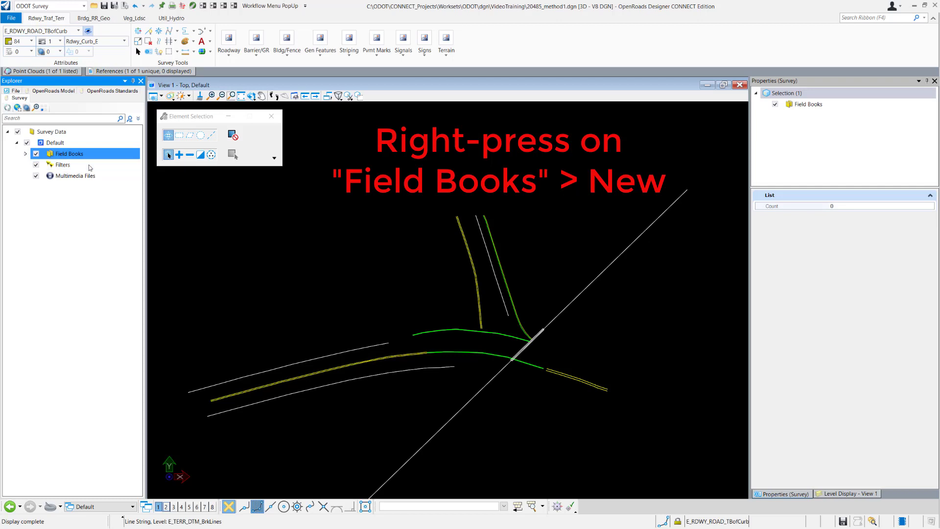
left_click(26, 154)
left_click(63, 165)
left_click(34, 165)
left_click(795, 207)
type("2048")
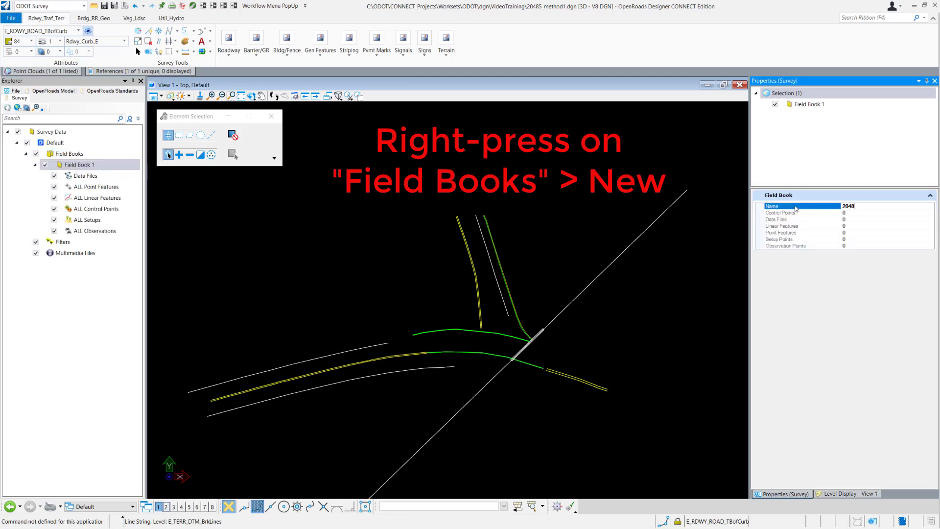
type("5 import from graphics")
key("Return")
- Import features from the current graphics into the "20485 import from graphics" field book
left_click(33, 171)
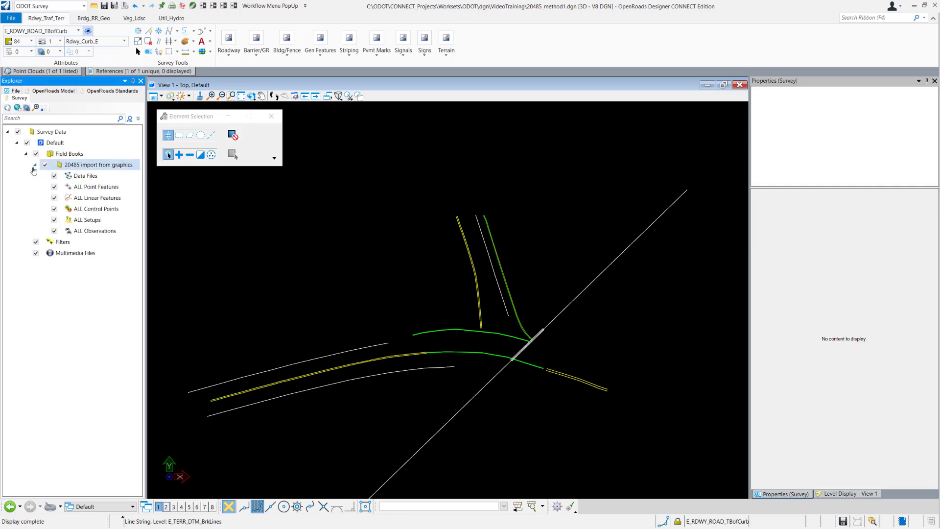
right_click(72, 167)
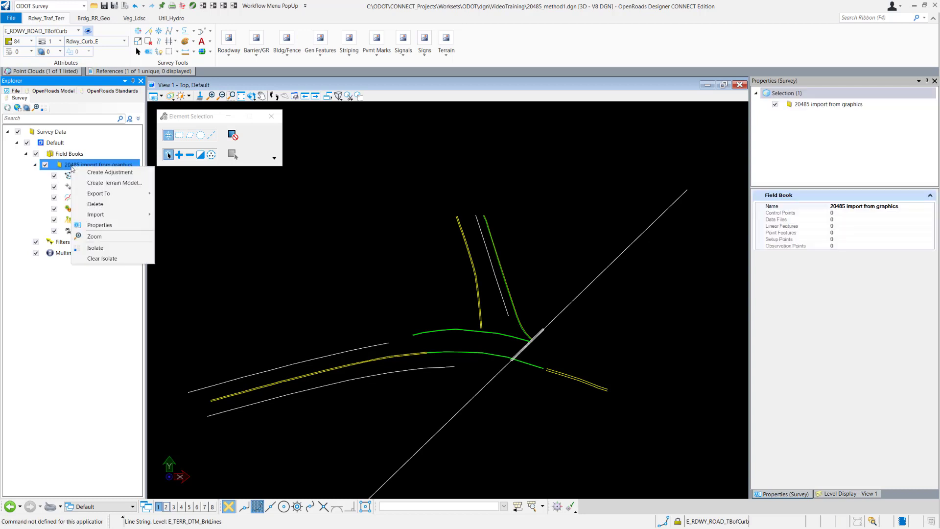
mouse_move(88, 216)
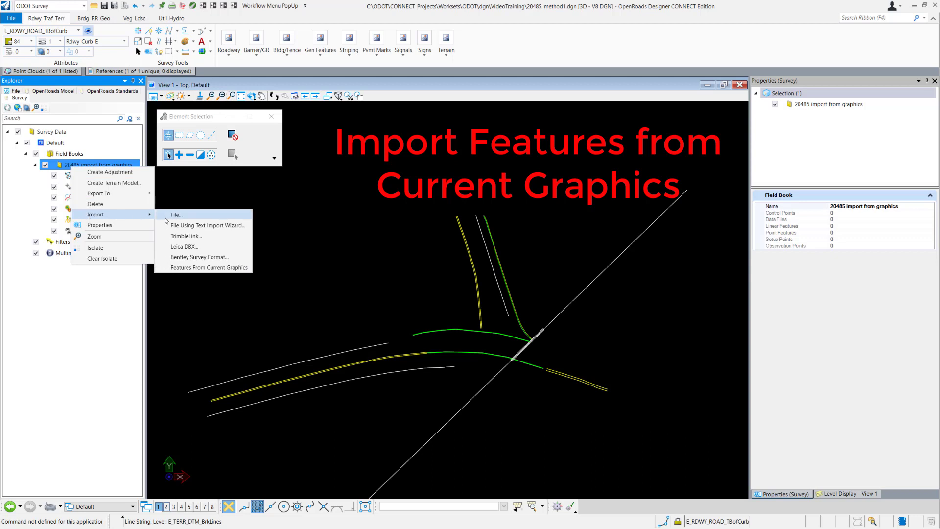
left_click(188, 269)
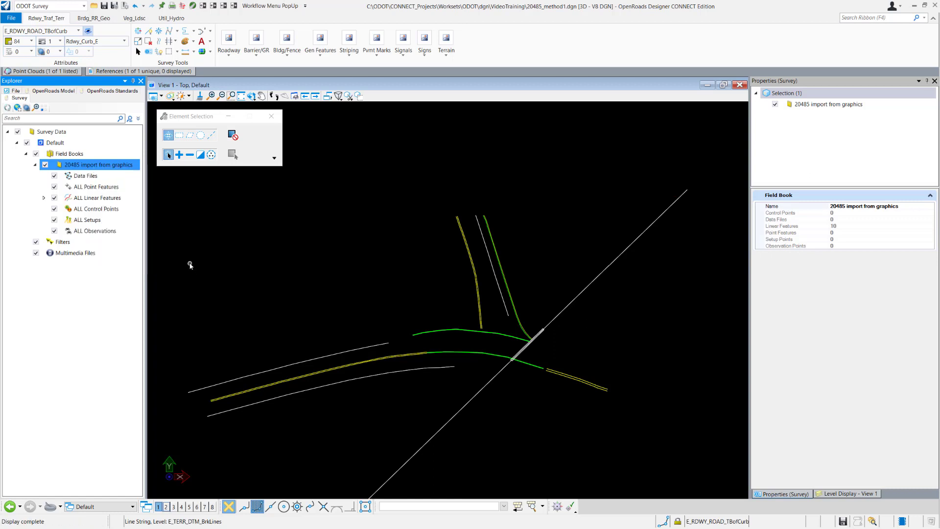
- List the field book's linear features and inspect the properties of the side road's double solid stripe
left_click(43, 198)
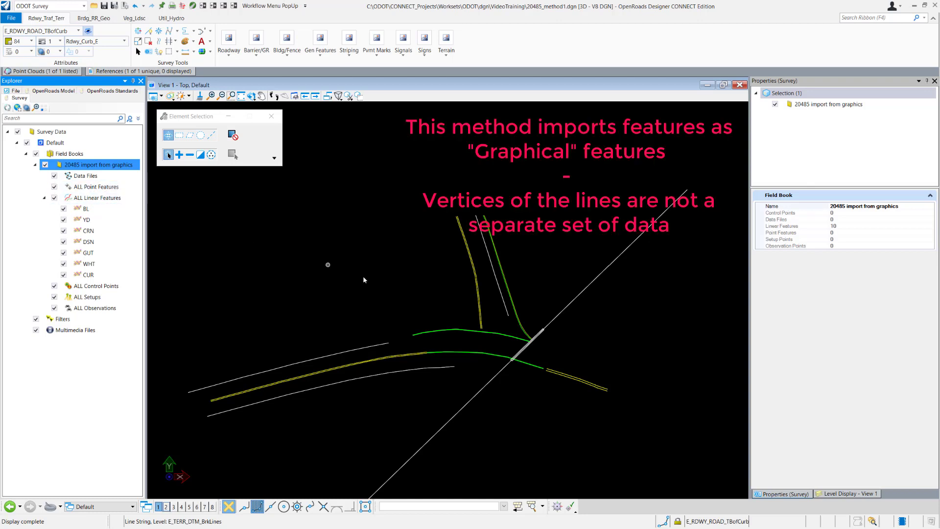
left_click(478, 289)
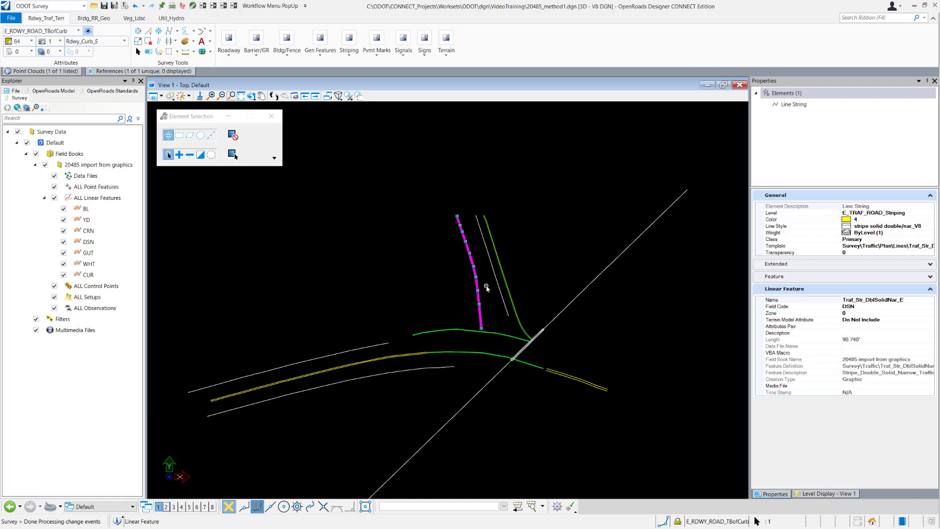
left_click(486, 288)
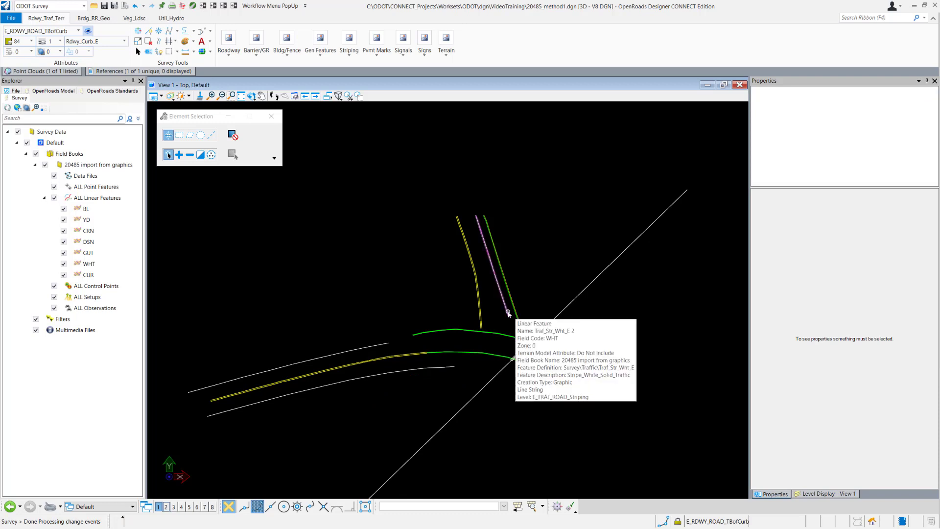
- Turn the RR.pod point cloud display back on in View 1
scroll(505, 318, "up", 2)
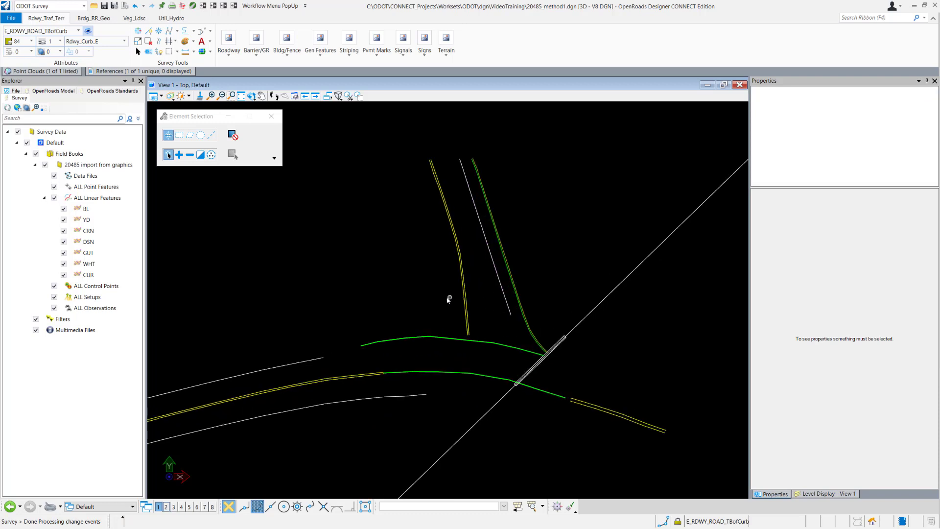
left_click(44, 71)
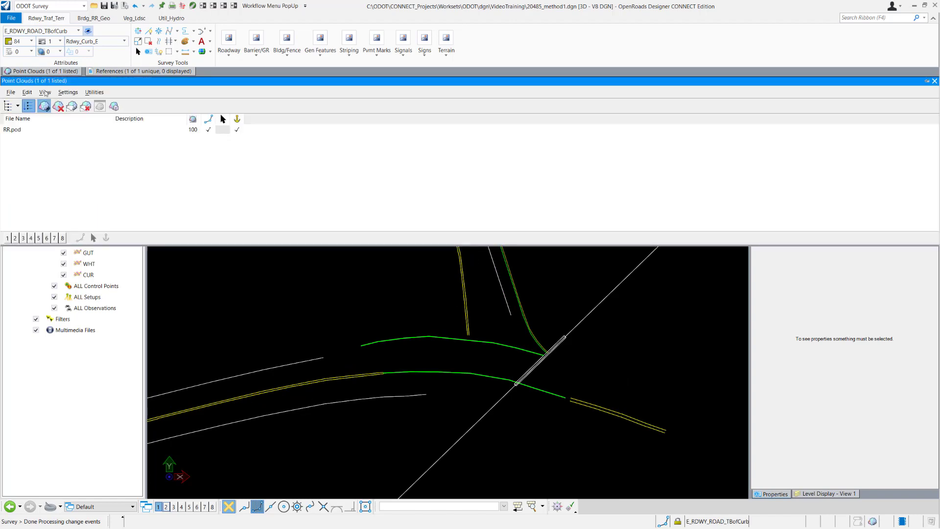
left_click(20, 129)
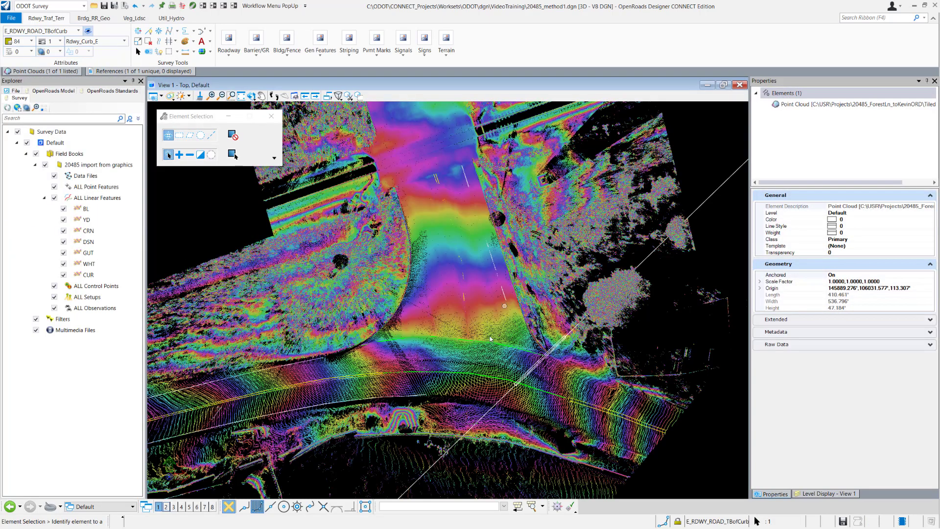
- Switch to the Reality Modeling workflow and apply the Intensity presentation style to the point cloud
left_click(266, 9)
left_click(294, 47)
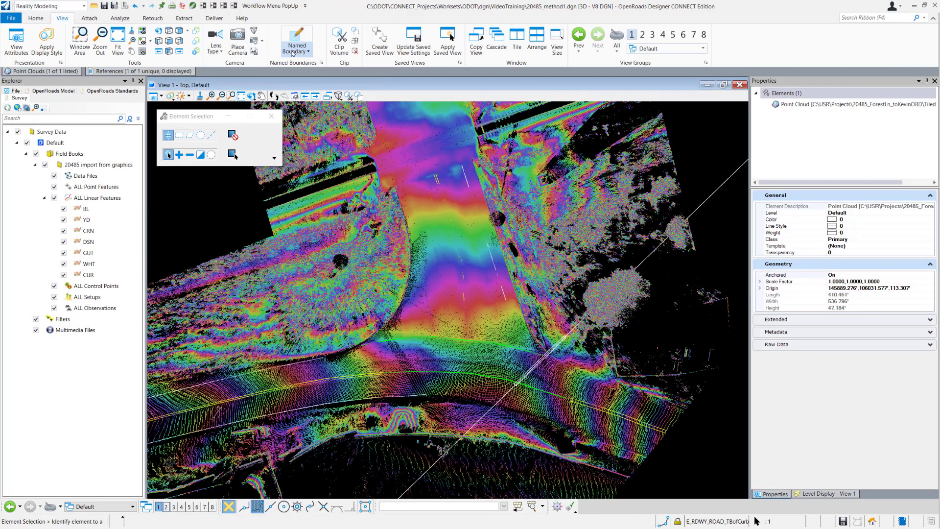
left_click(183, 43)
left_click(776, 99)
left_click(785, 107)
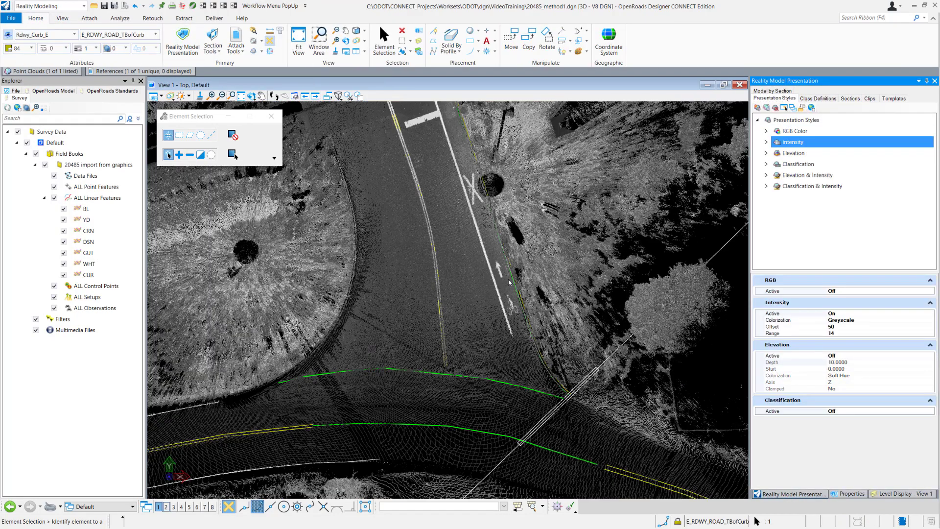
- Return to the ODOT Survey workflow and place a bike with straight arrow pavement marking over the painted bike lane symbol
scroll(509, 281, "up", 5)
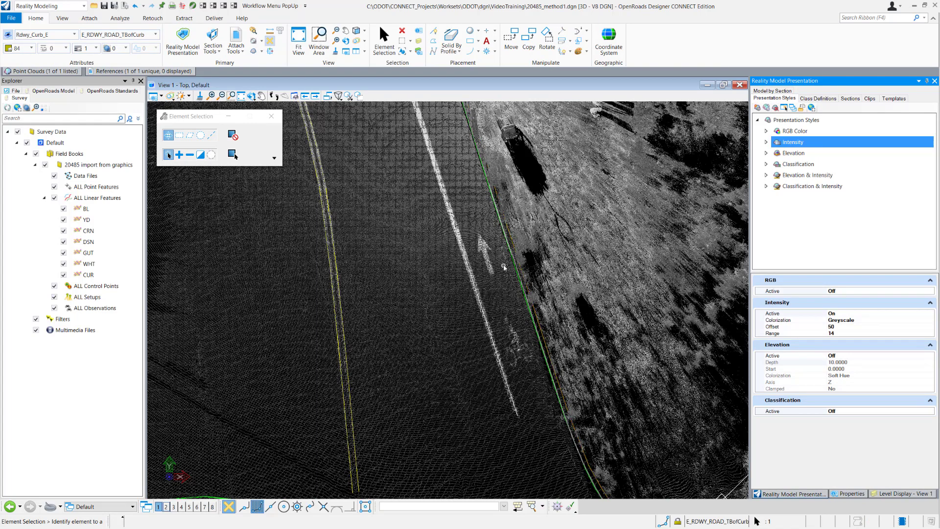
left_click(278, 8)
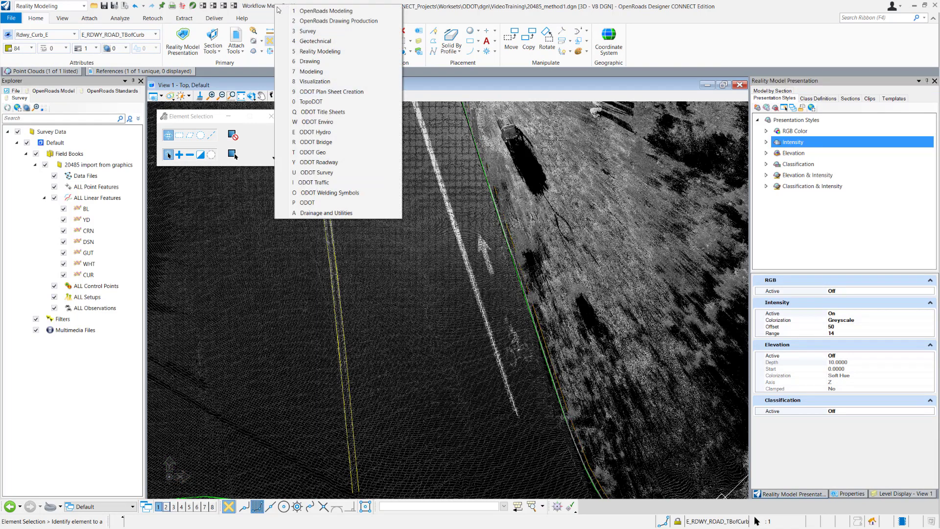
left_click(324, 173)
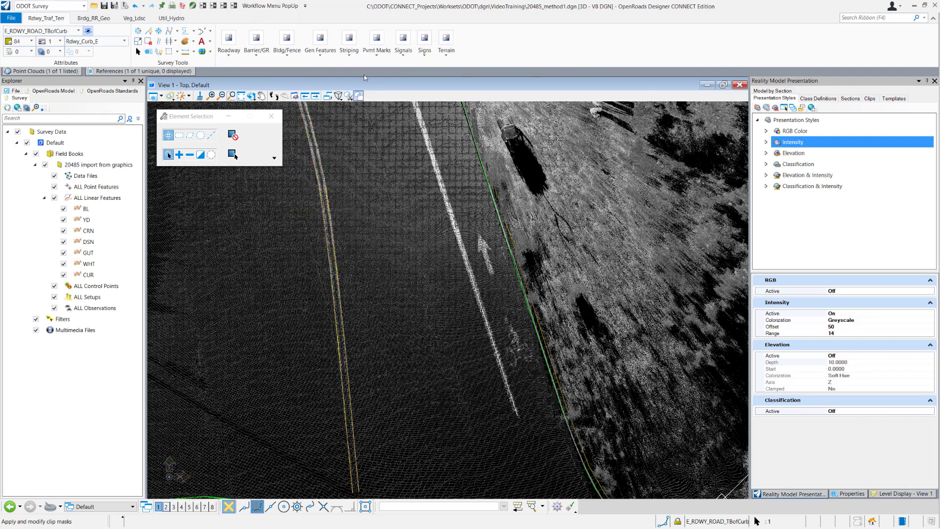
left_click(377, 56)
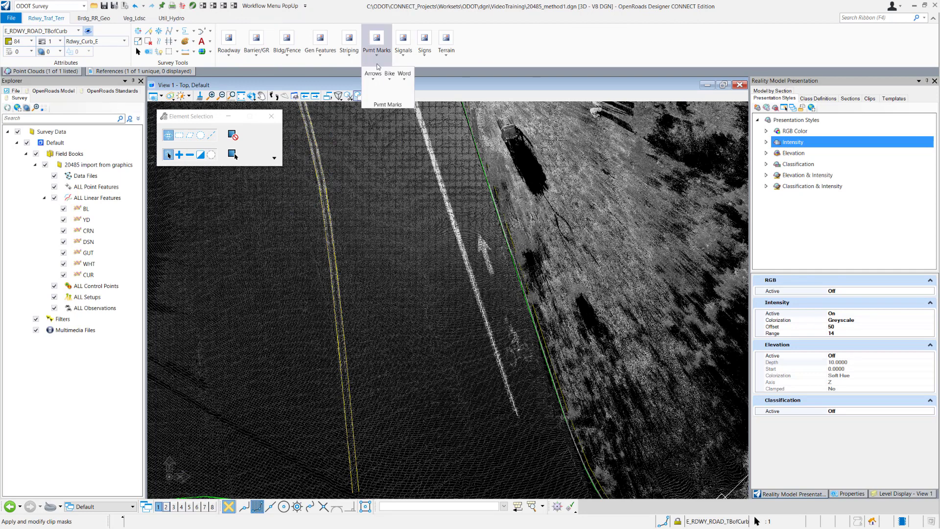
left_click(391, 76)
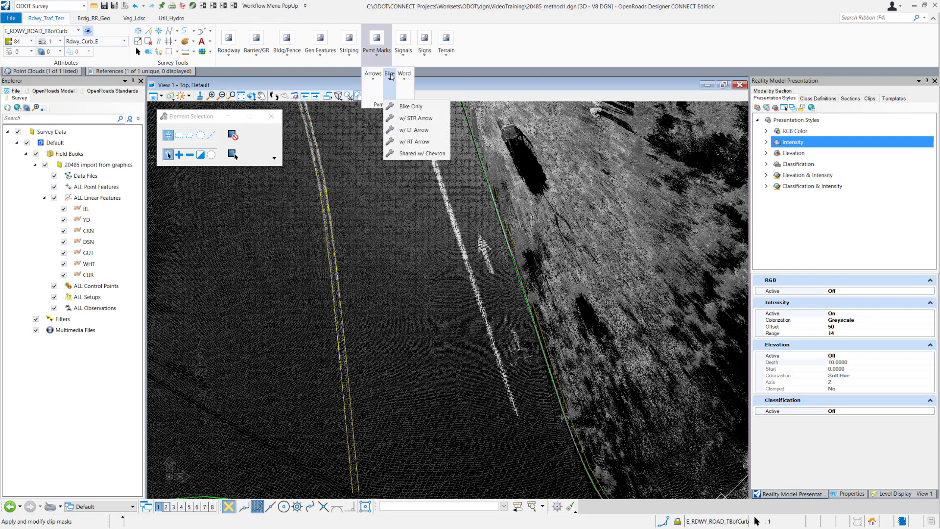
left_click(405, 119)
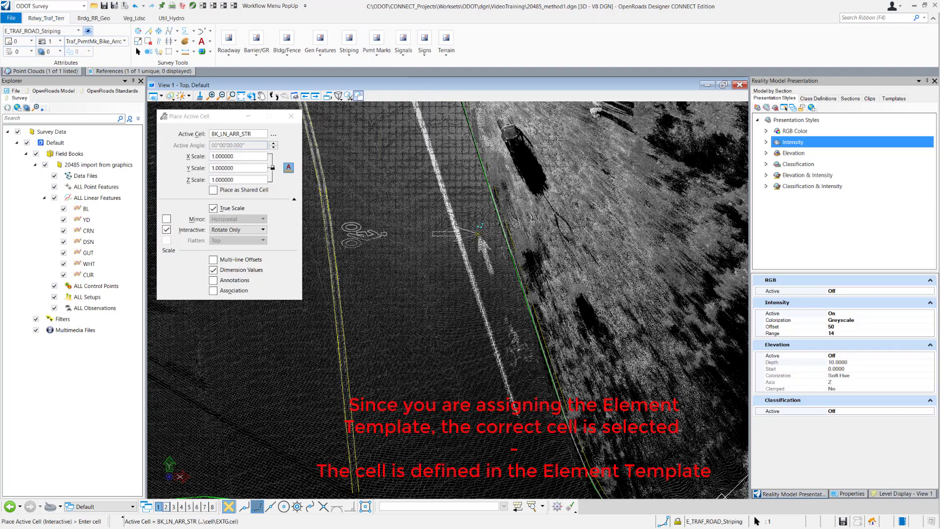
left_click(480, 227)
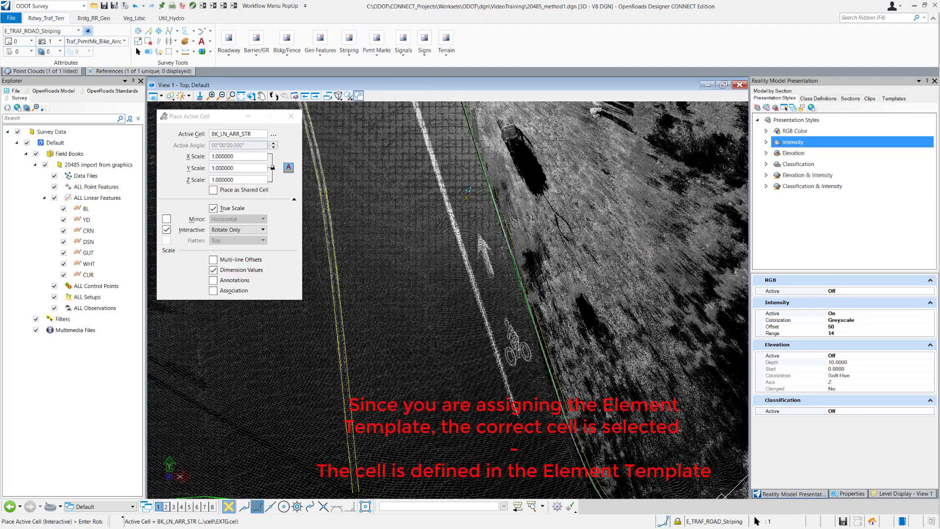
key("Escape")
- Place a railroad crossing pavement marking at 0.5 scale, aligned with the painted crossing symbol in the bike lane, and select it to check its properties
scroll(476, 213, "down", 3)
middle_click_drag(477, 214, 500, 363)
scroll(482, 322, "up", 3)
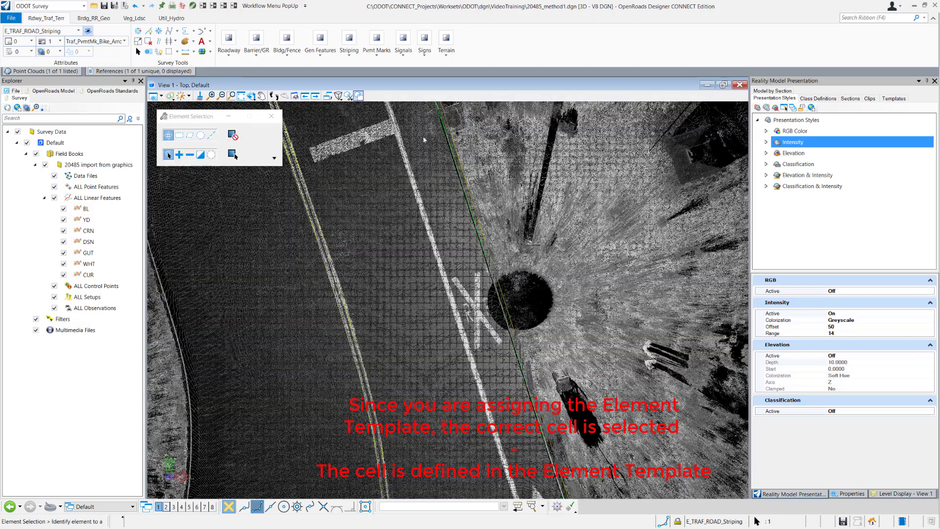
left_click(380, 54)
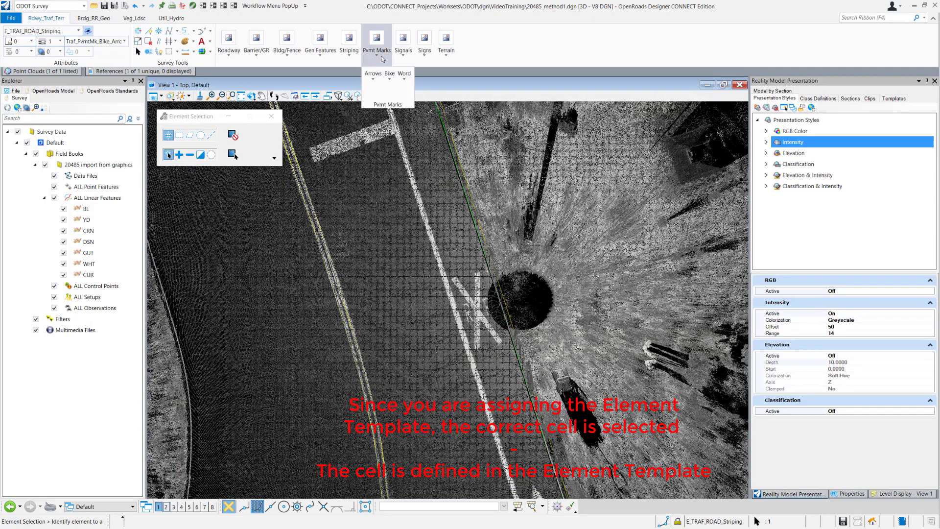
left_click(404, 77)
left_click(422, 153)
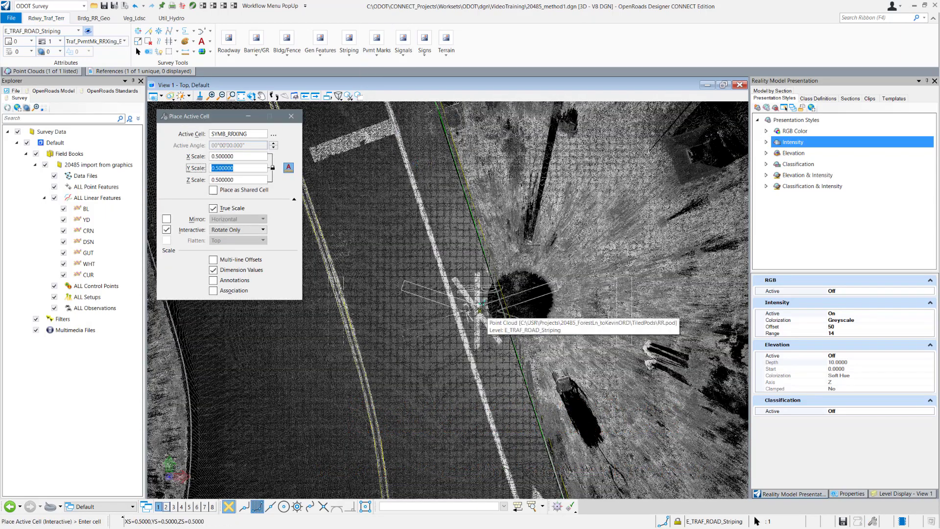
left_click(479, 311)
left_click(464, 277)
key("Escape")
left_click(463, 279)
left_click(838, 497)
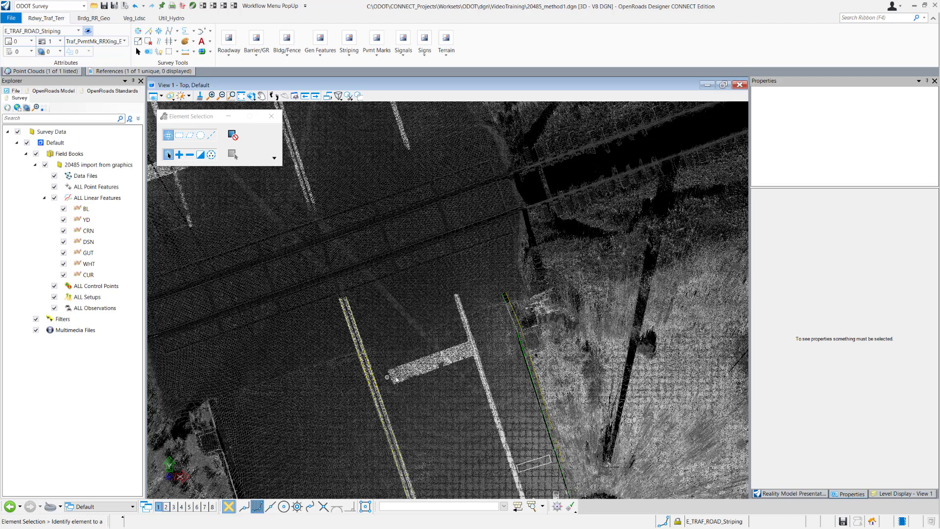
- Draw a Stop Bar line along the painted stop bar just before the railroad tracks
left_click(350, 58)
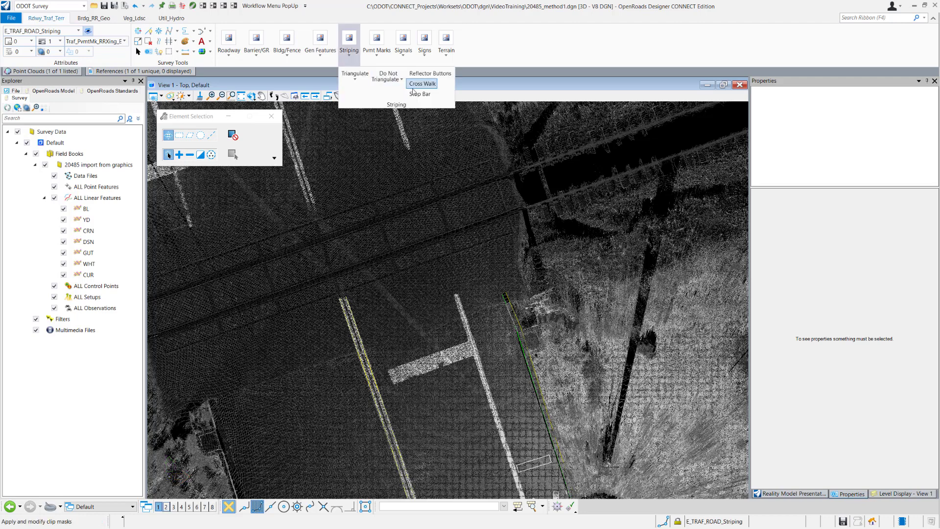
left_click(419, 93)
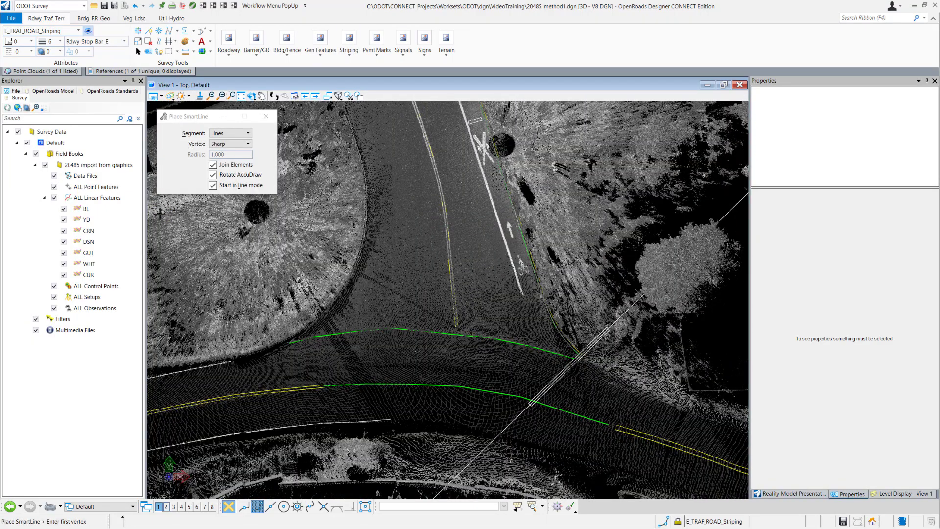
- Add the newly placed pavement markings and stop bar to the field book by importing features from the current graphics again
right_click(91, 168)
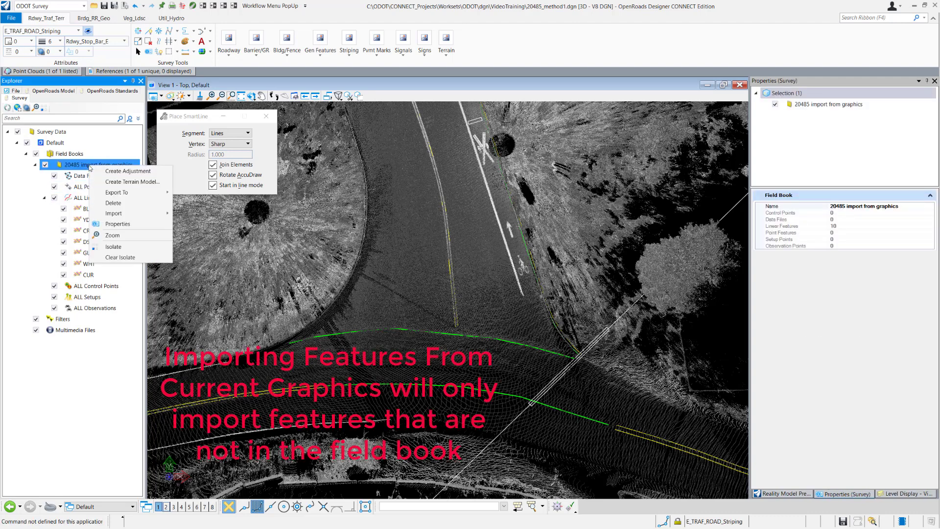
mouse_move(113, 214)
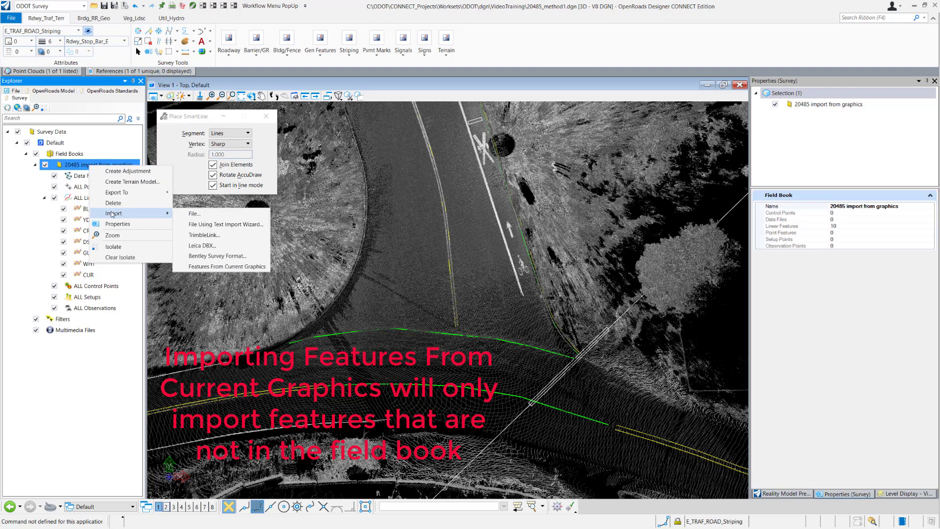
left_click(211, 267)
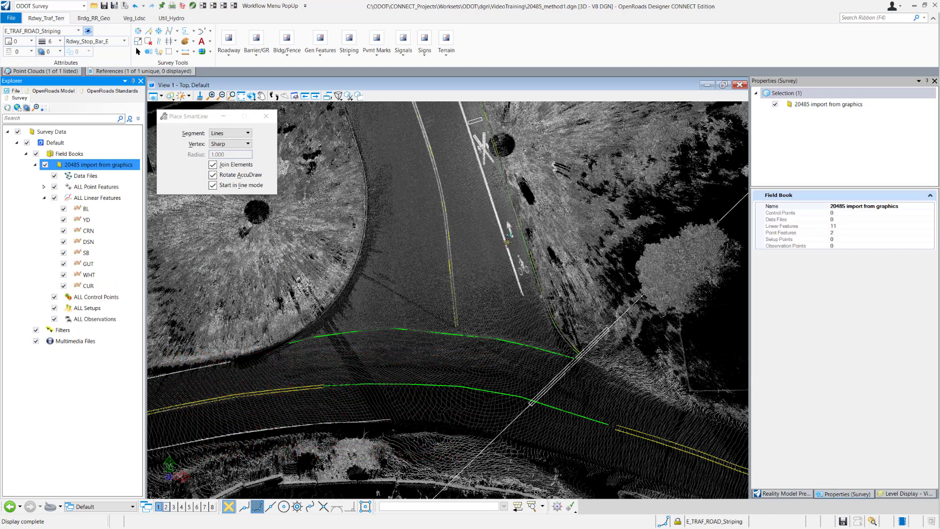
- Expand the field book's point features and check the ABK and RRX feature lists
middle_click_drag(476, 135, 452, 277)
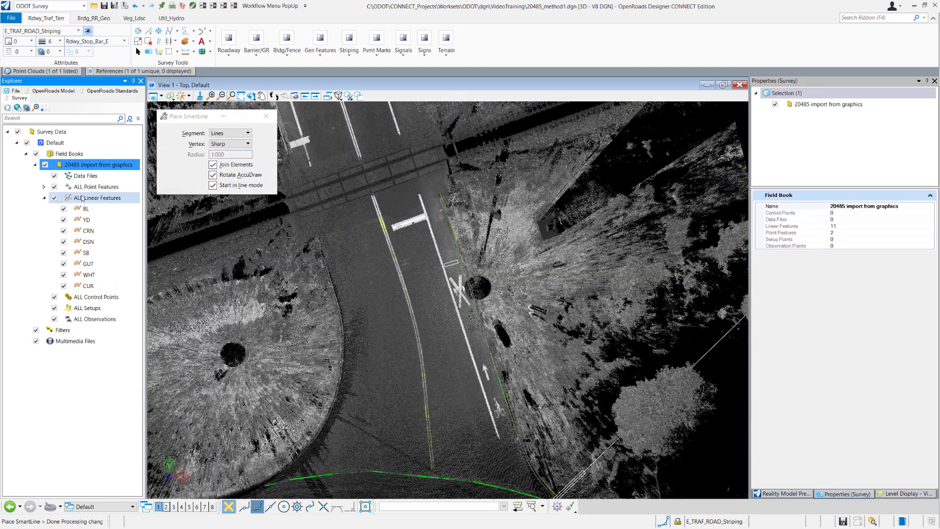
left_click(43, 187)
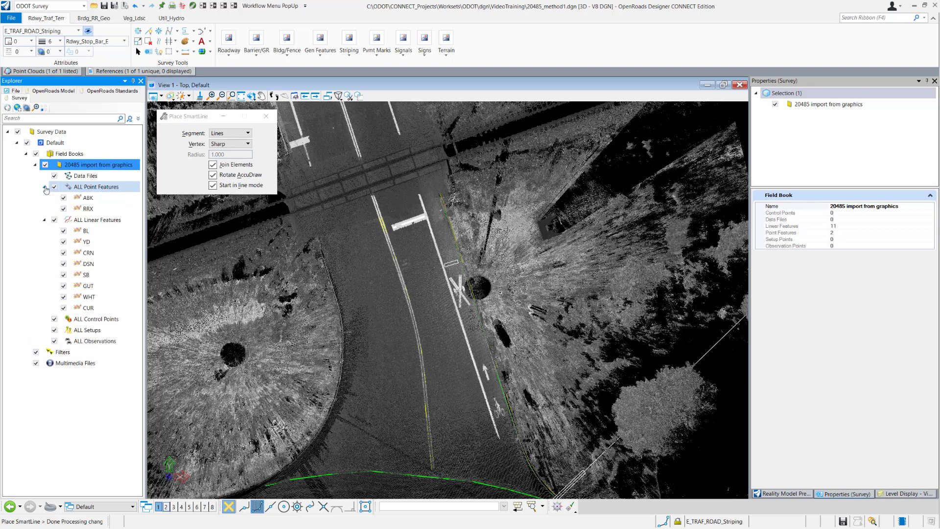
left_click(85, 198)
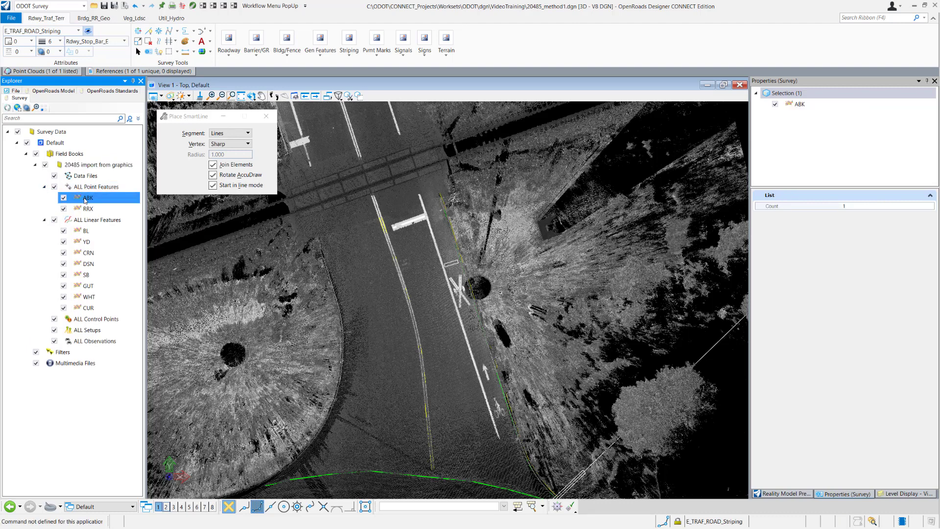
left_click(86, 210)
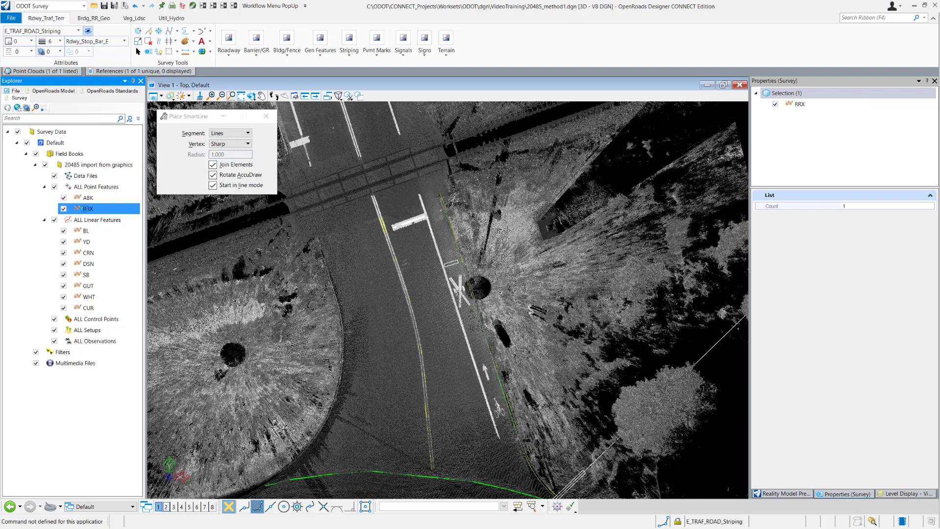
- Open the Survey Details list for all point features and move it clear of the pavement markings
left_click(87, 187)
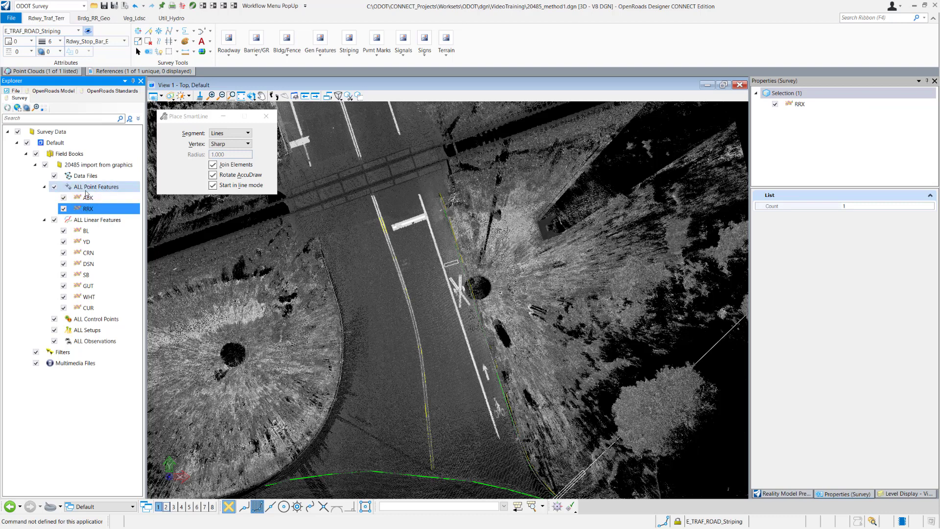
right_click(86, 190)
left_click(97, 197)
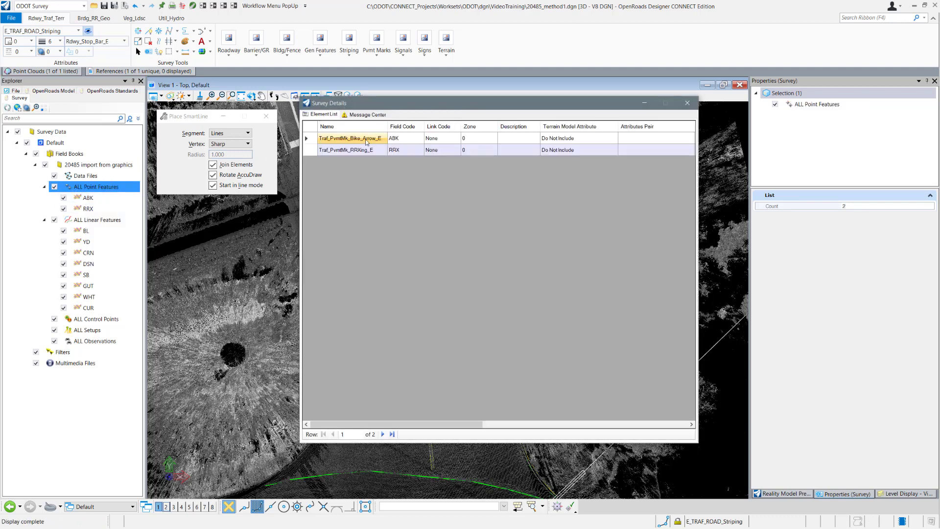
left_click_drag(451, 108, 658, 117)
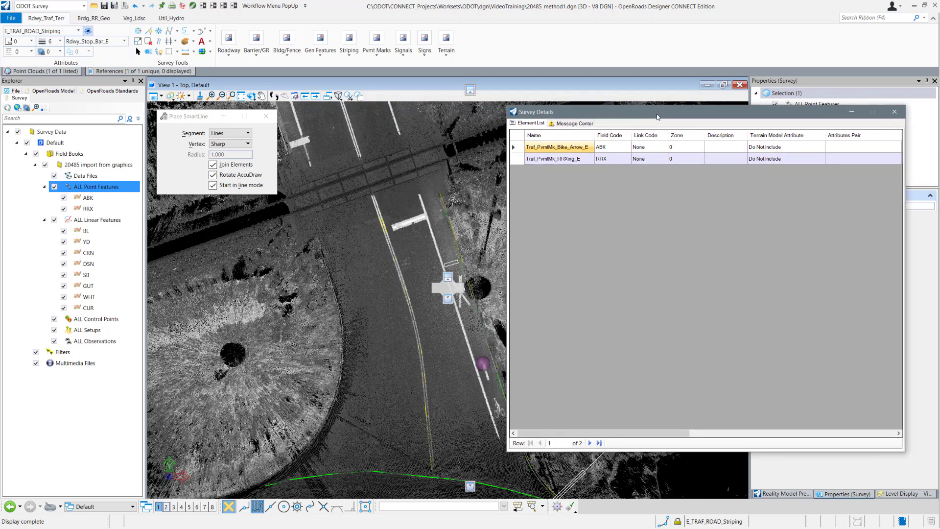
- Locate both point features in the view from Survey Details, and list all linear features to locate several striping lines the same way
left_click(519, 148)
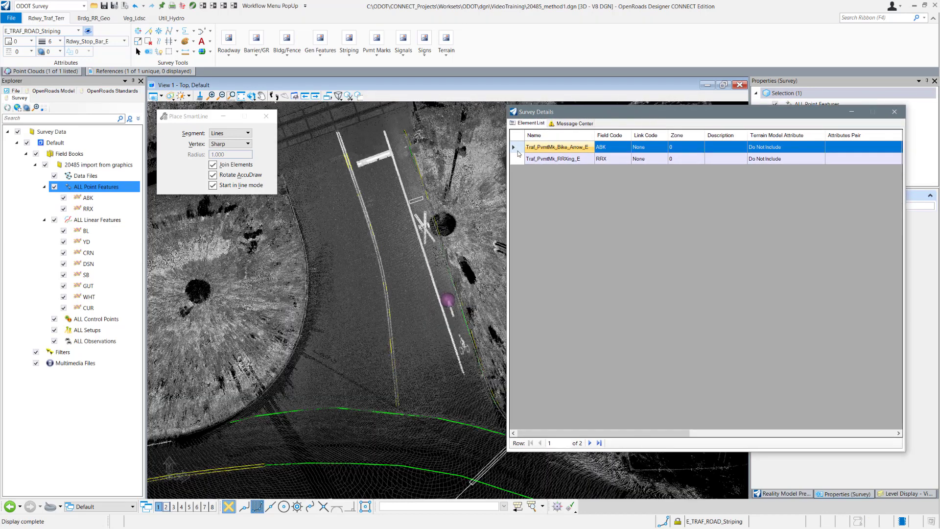
left_click(519, 159)
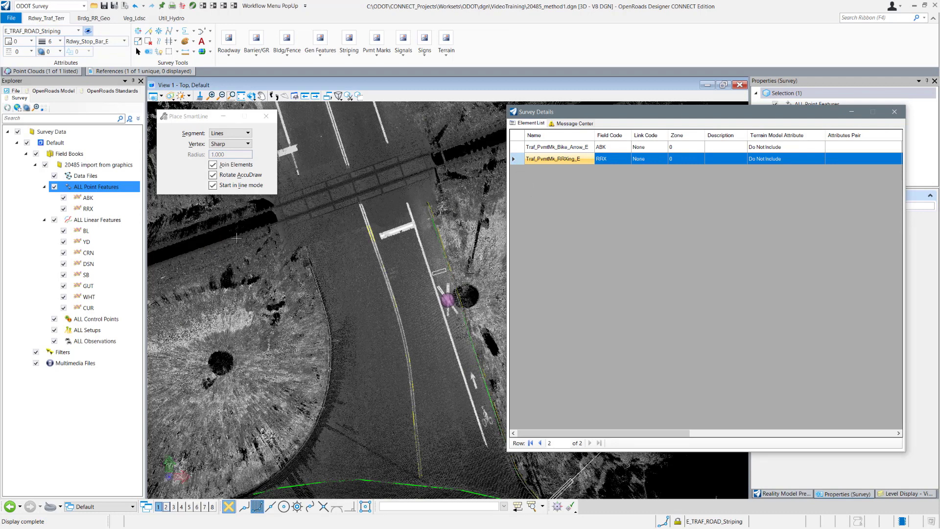
left_click(94, 222)
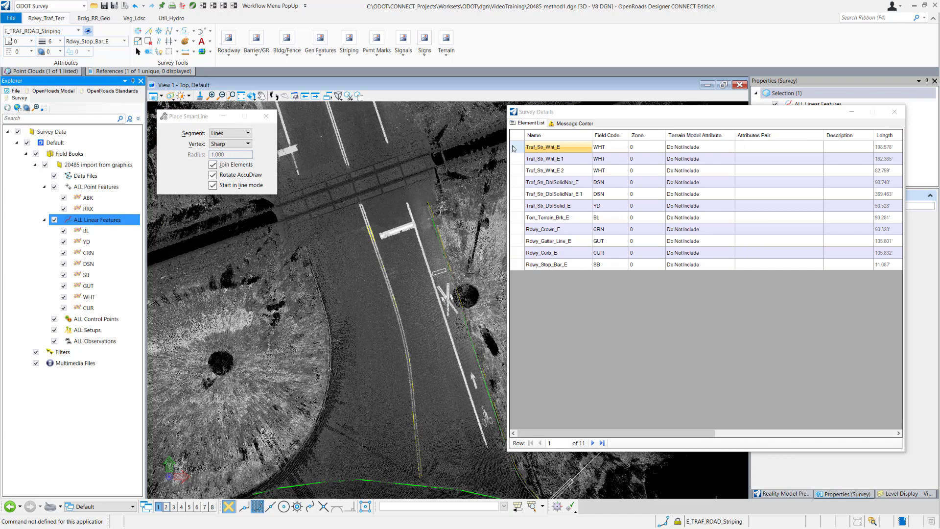
left_click(518, 161)
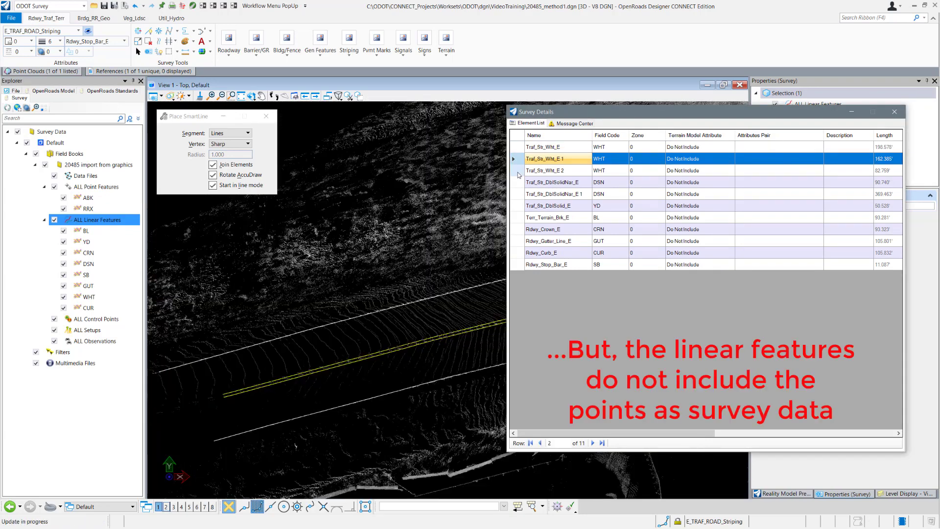
left_click(551, 174)
left_click(518, 182)
left_click(519, 206)
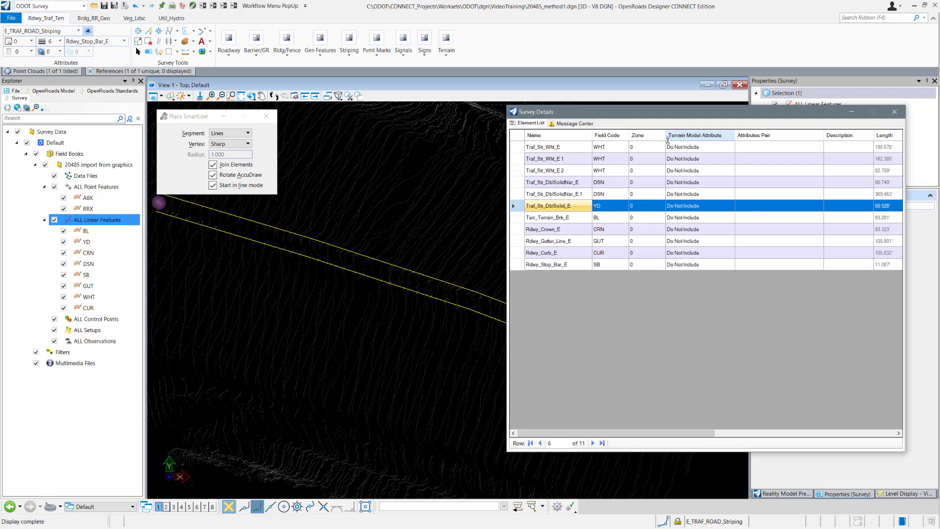
- Set the Terrain Model Attribute of all listed linear features at once to Determine By Feature Definition
left_click(698, 137)
right_click(698, 138)
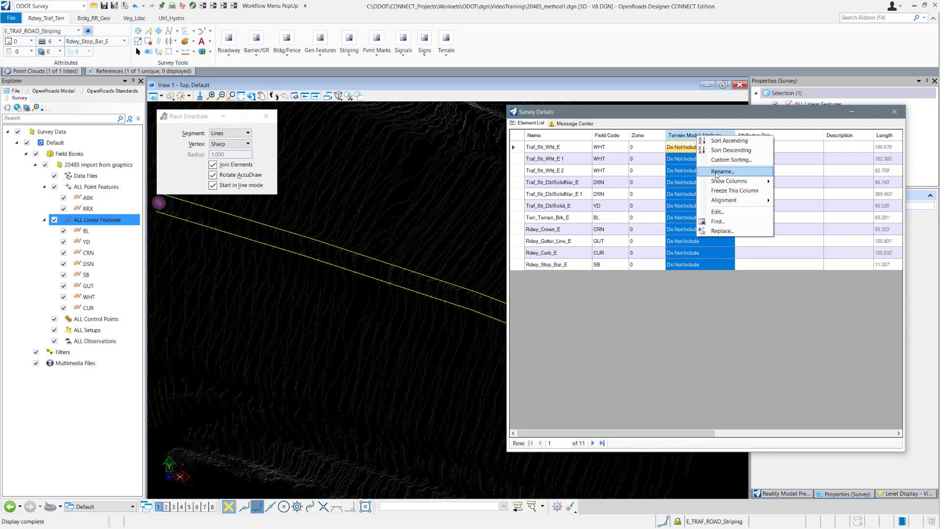
left_click(717, 212)
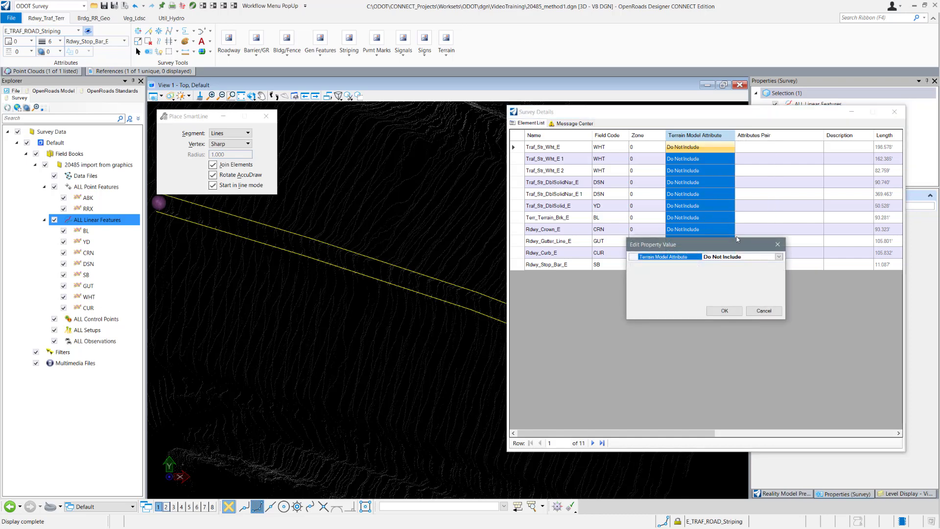
left_click(770, 257)
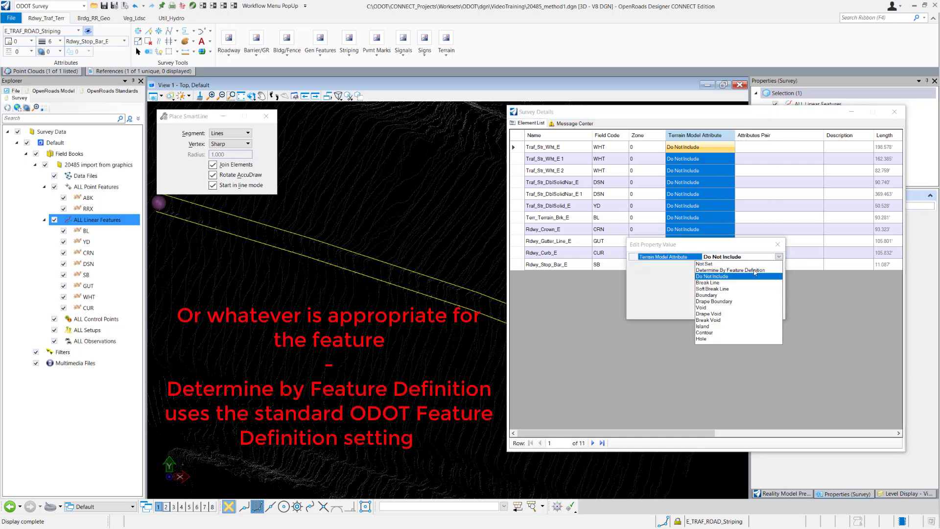
left_click(754, 270)
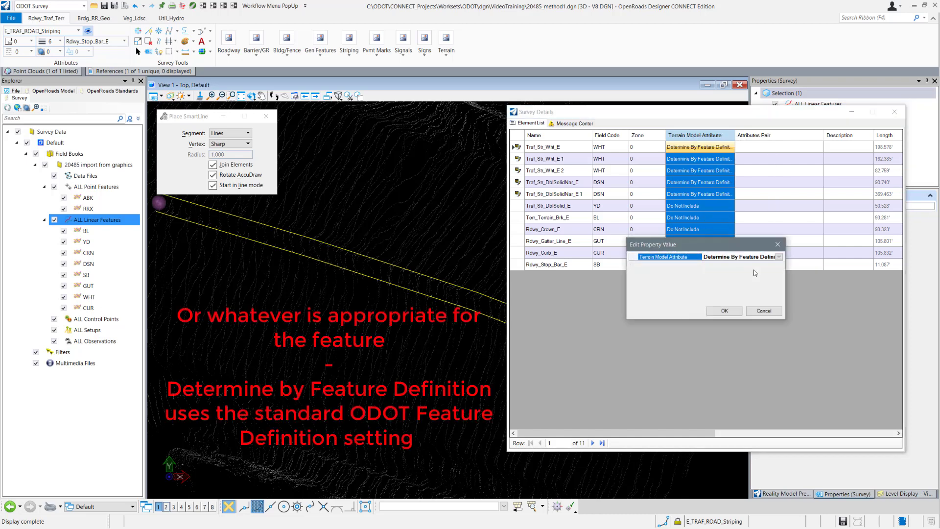
left_click(733, 313)
scroll(397, 300, "down", 3)
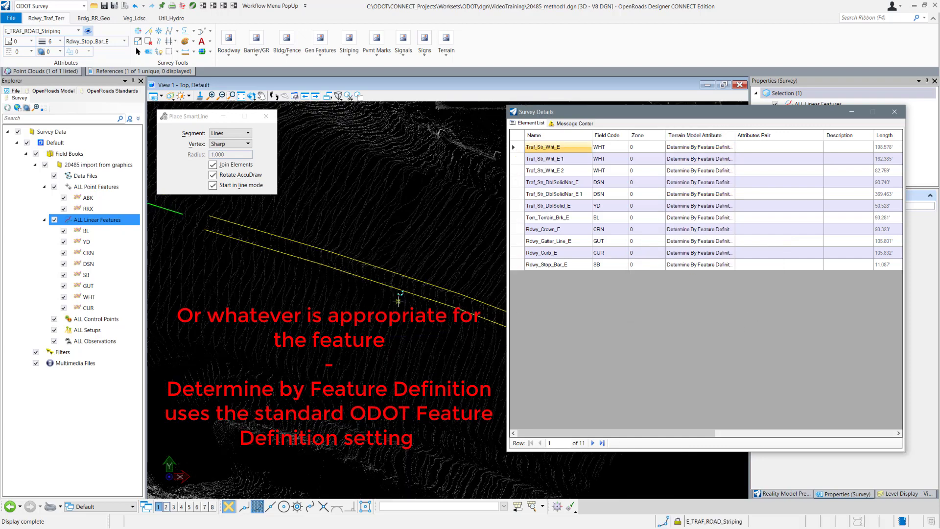
scroll(397, 301, "down", 2)
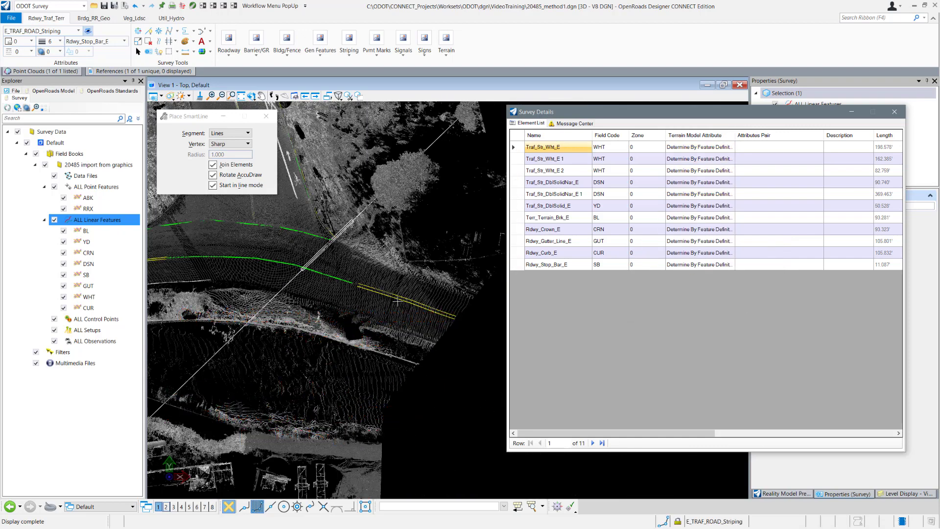